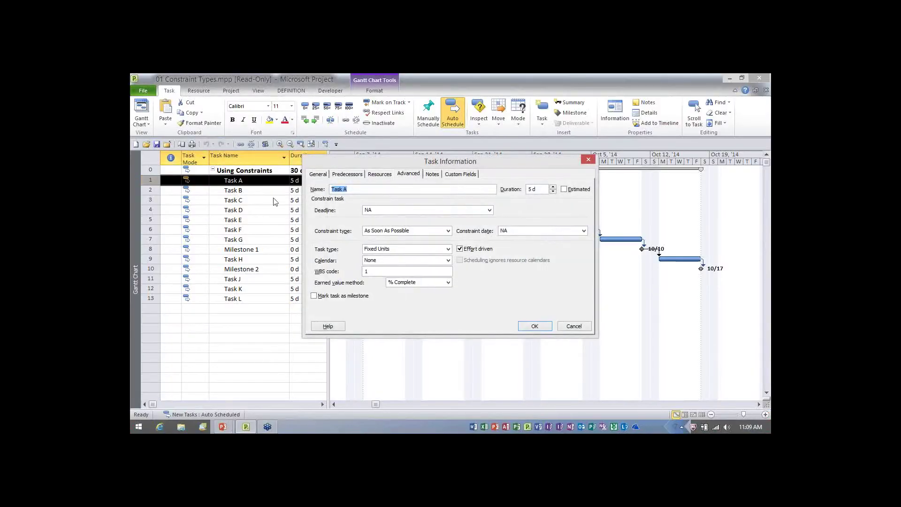
Step: Review Task A's As Soon As Possible constraint on the Advanced tab and close without changes
{"action": "left_click", "coordinate": [410, 173]}
{"action": "left_click", "coordinate": [535, 325]}
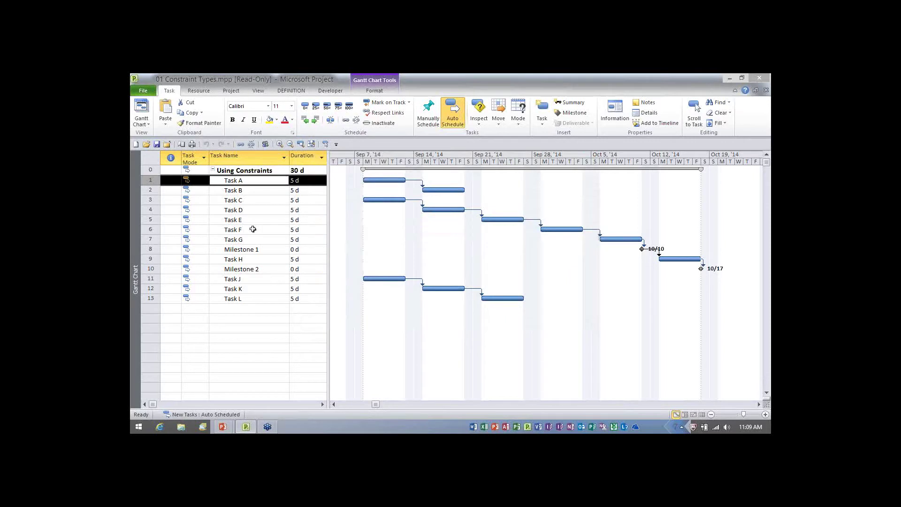
Step: Change Task B's constraint to As Late As Possible, then select Tasks A and B to compare
{"action": "double_click", "coordinate": [245, 190]}
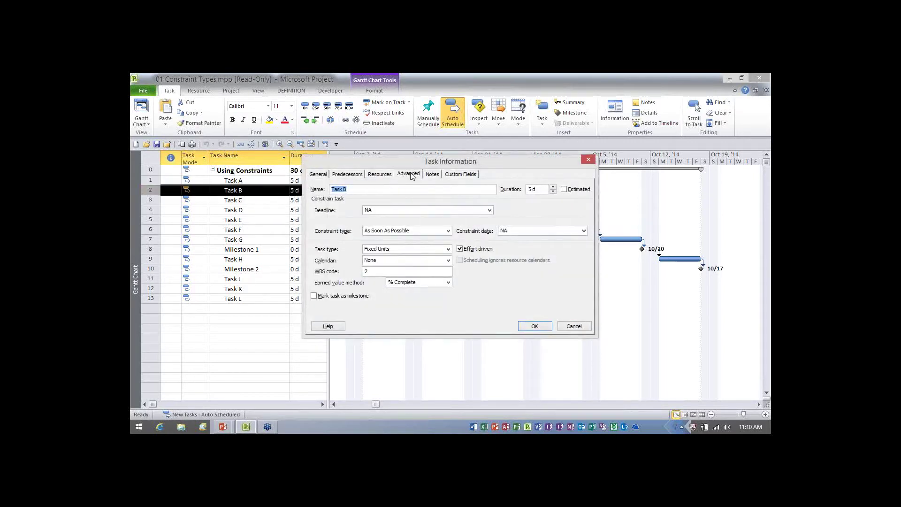
{"action": "left_click", "coordinate": [449, 230]}
{"action": "left_click", "coordinate": [448, 231]}
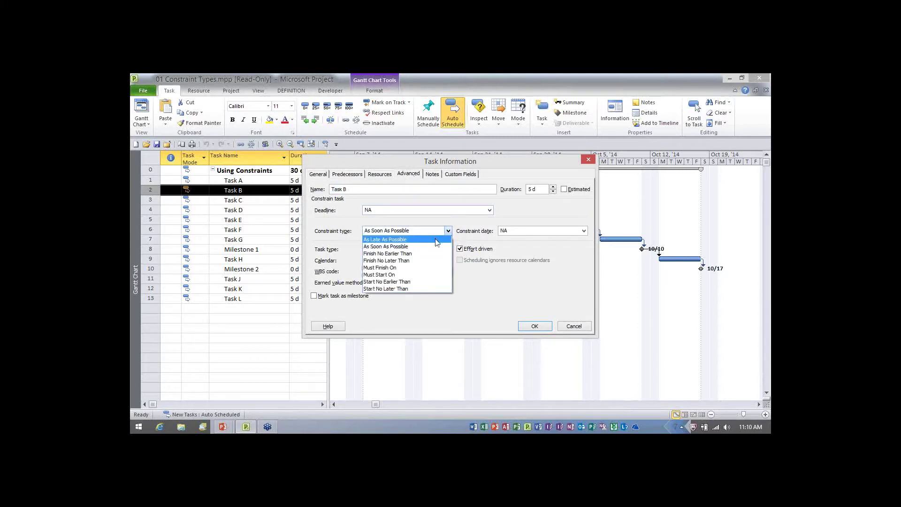
{"action": "left_click", "coordinate": [437, 240]}
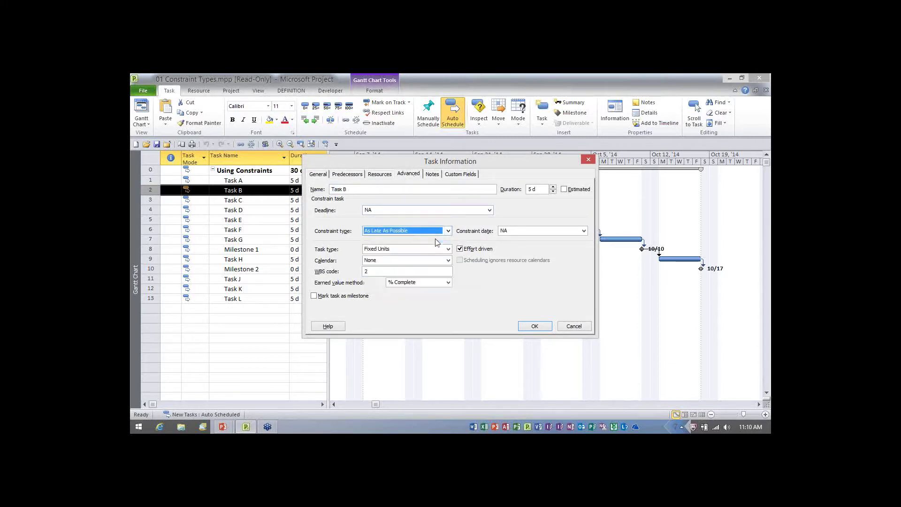
{"action": "left_click", "coordinate": [536, 326]}
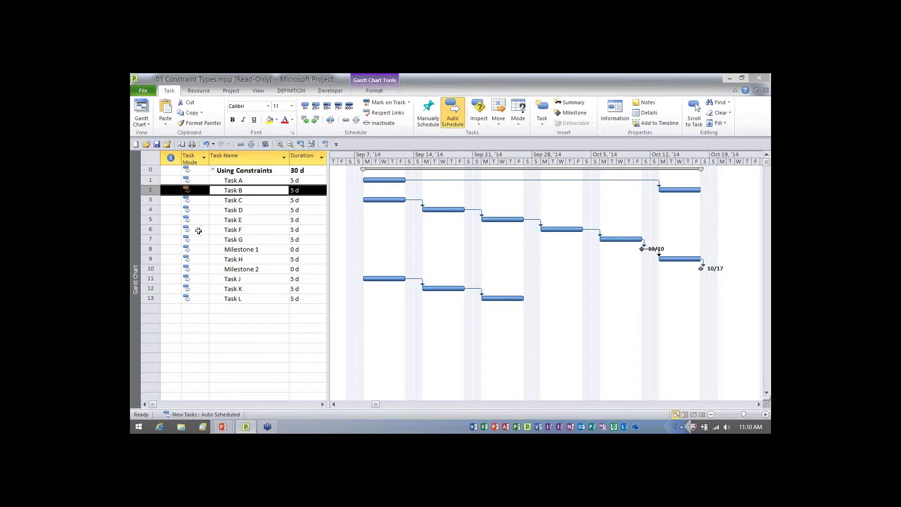
{"action": "left_click", "coordinate": [244, 181]}
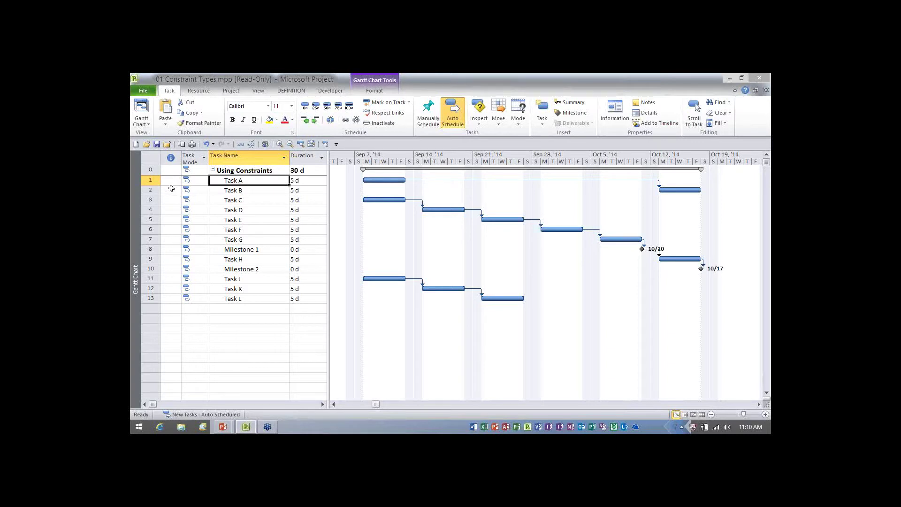
{"action": "left_click", "coordinate": [256, 189]}
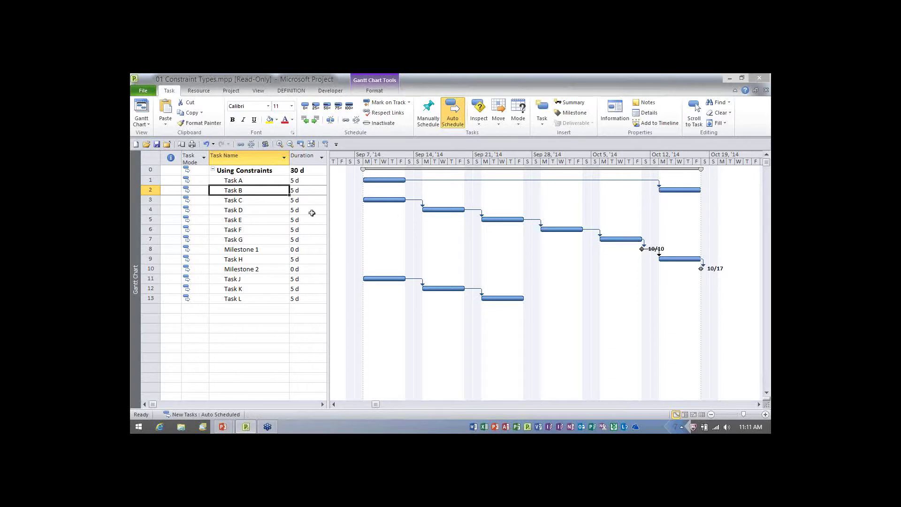
Step: Constrain Task C to Start No Earlier Than 9/15/14 and select it to check
{"action": "double_click", "coordinate": [253, 201]}
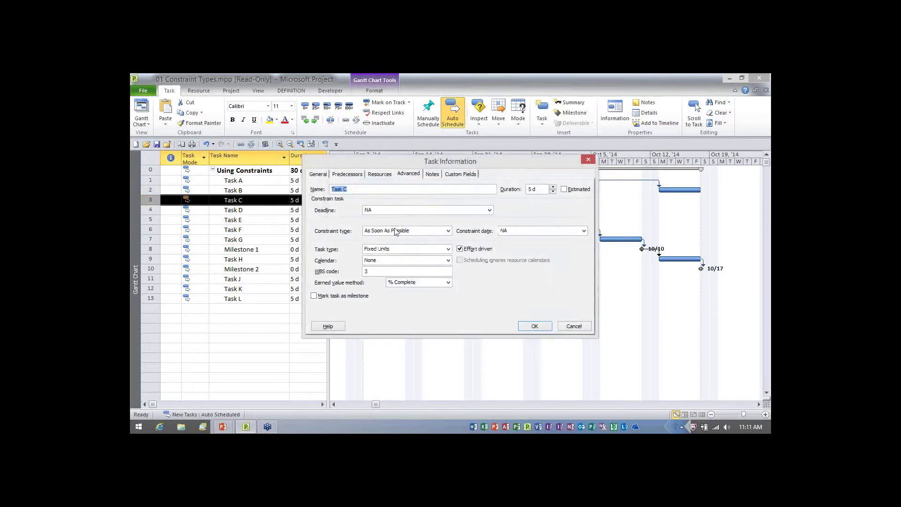
{"action": "left_click", "coordinate": [448, 231]}
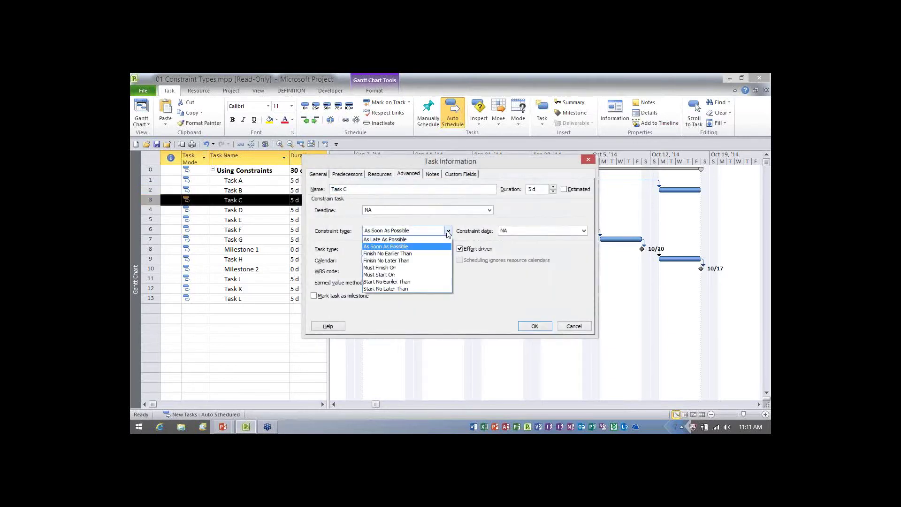
{"action": "left_click", "coordinate": [424, 281]}
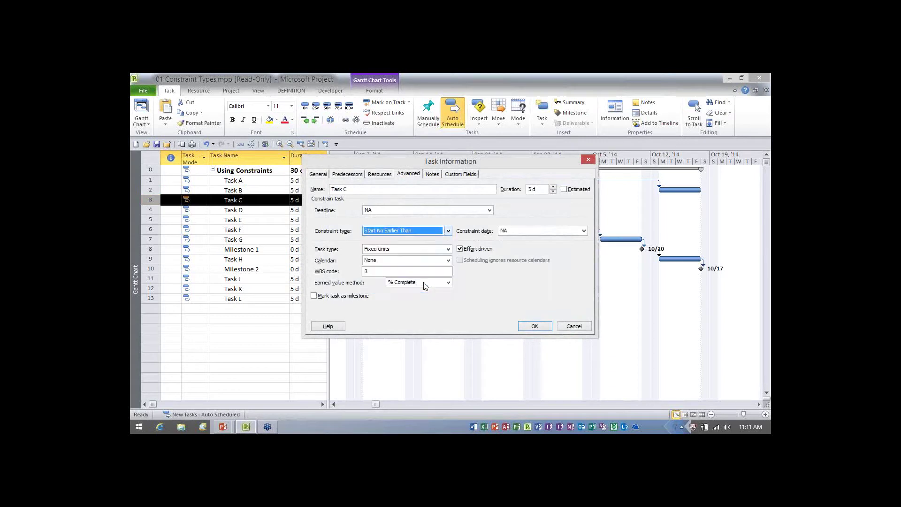
{"action": "left_click", "coordinate": [584, 231]}
{"action": "left_click", "coordinate": [583, 241]}
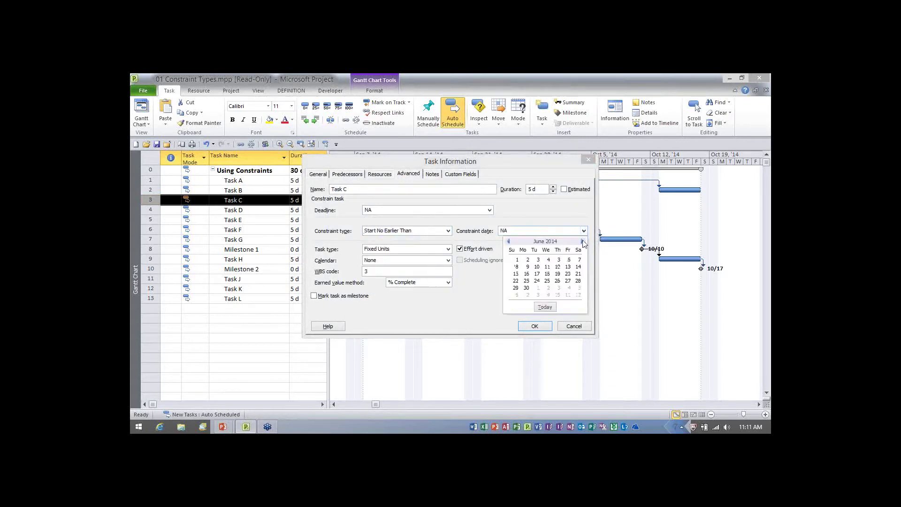
{"action": "left_click", "coordinate": [583, 242]}
{"action": "left_click", "coordinate": [582, 241]}
{"action": "left_click", "coordinate": [583, 242]}
{"action": "left_click", "coordinate": [526, 275]}
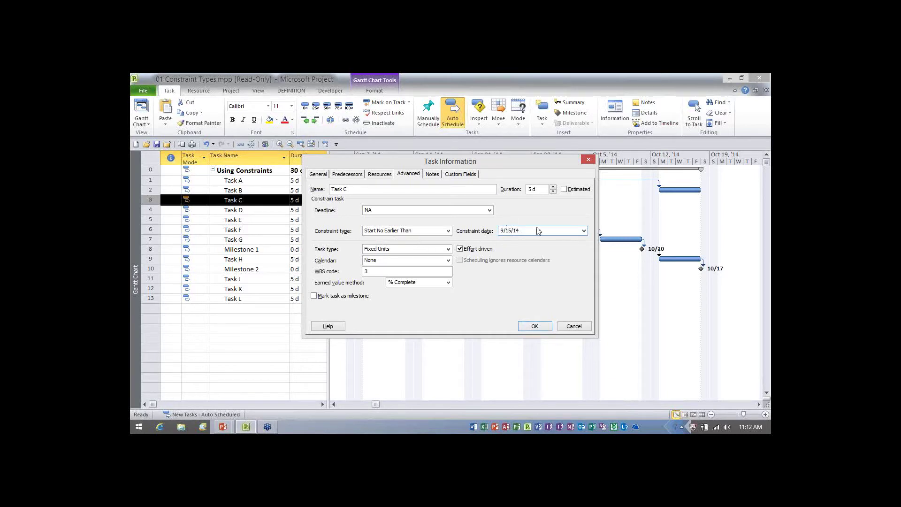
{"action": "left_click", "coordinate": [540, 327]}
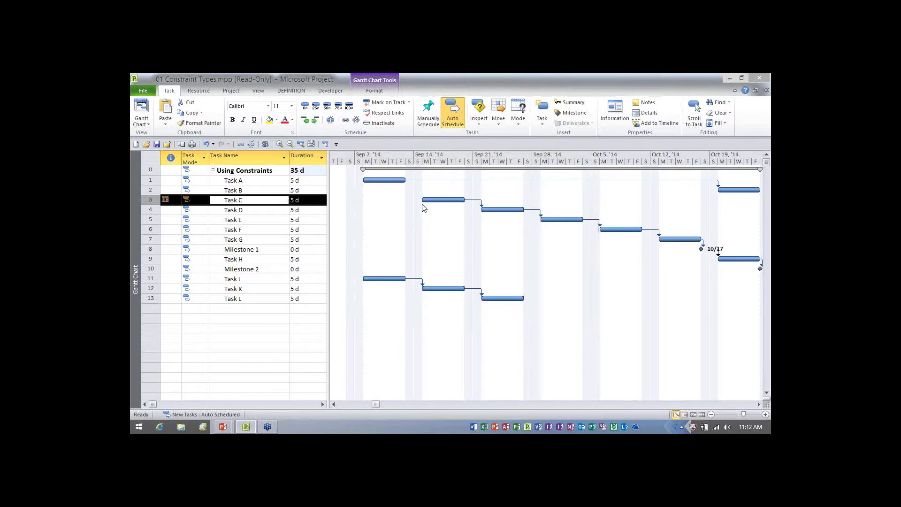
{"action": "left_click", "coordinate": [268, 203]}
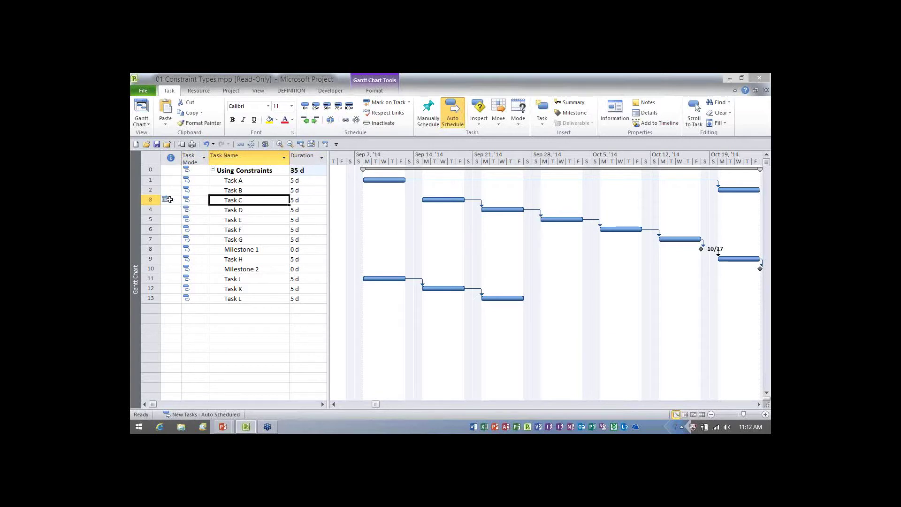
{"action": "mouse_move", "coordinate": [170, 199]}
Step: Constrain Task D to Finish No Earlier Than 9/26/14 and select it to verify
{"action": "left_click", "coordinate": [246, 211]}
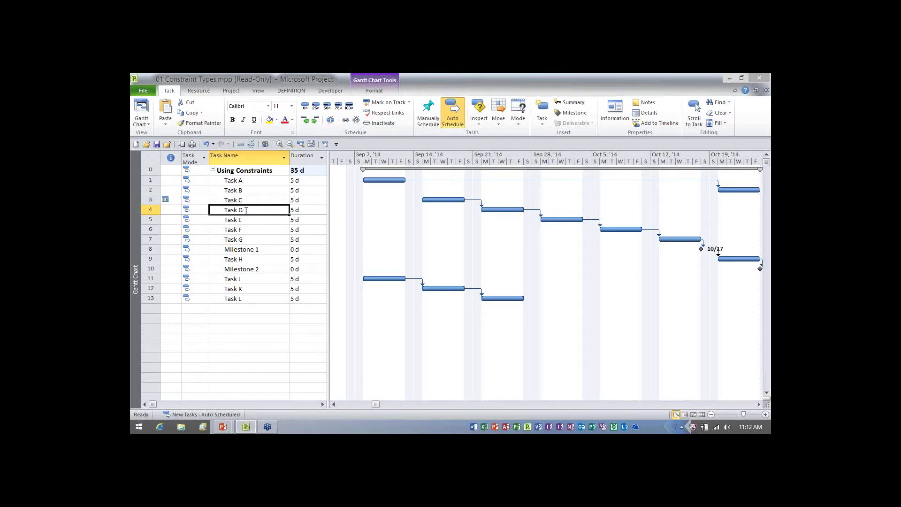
{"action": "double_click", "coordinate": [246, 211]}
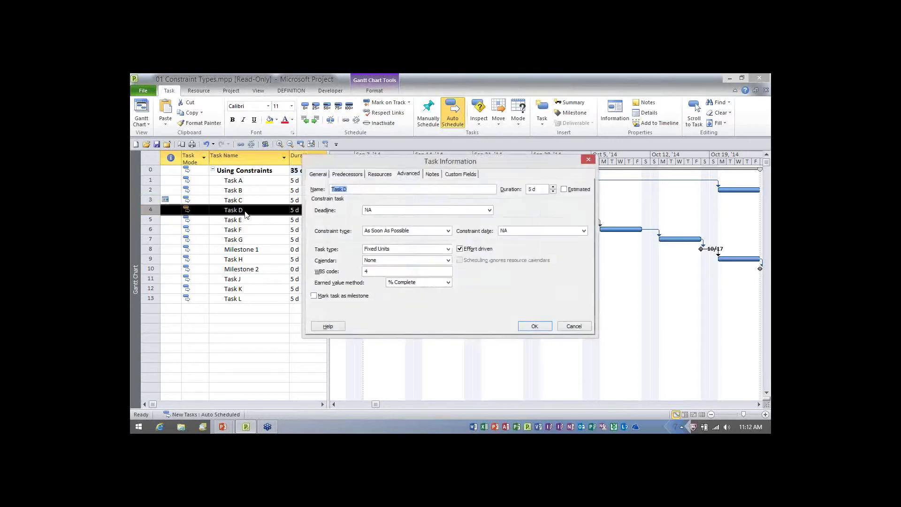
{"action": "left_click", "coordinate": [448, 231]}
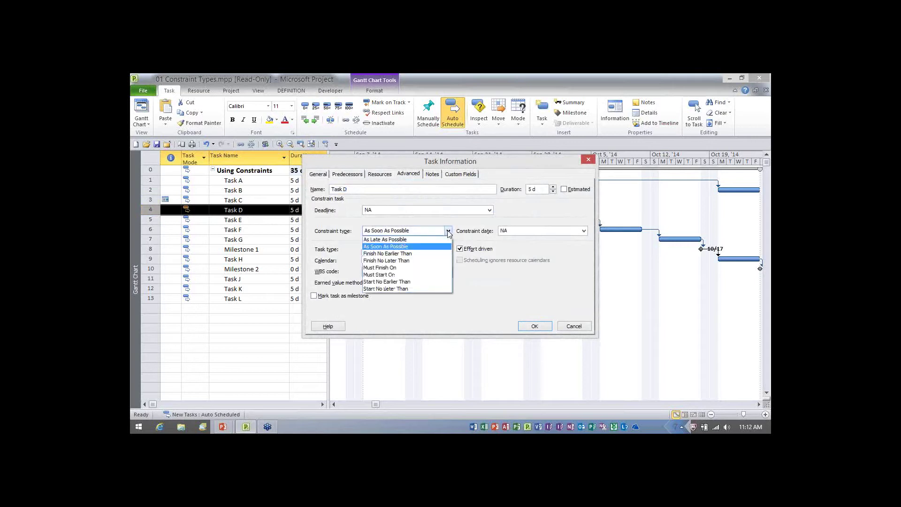
{"action": "left_click", "coordinate": [413, 254]}
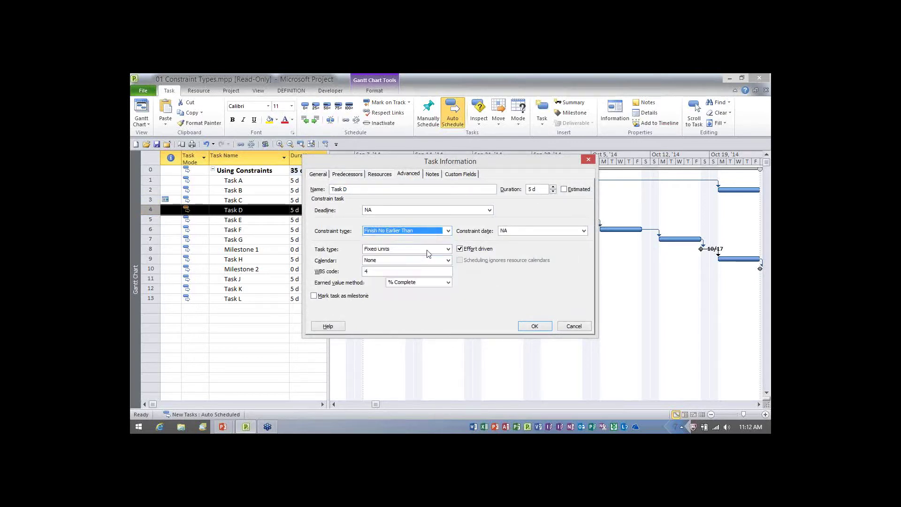
{"action": "left_click", "coordinate": [584, 231]}
{"action": "left_click", "coordinate": [583, 241]}
{"action": "left_click", "coordinate": [583, 241]}
{"action": "left_click", "coordinate": [582, 242]}
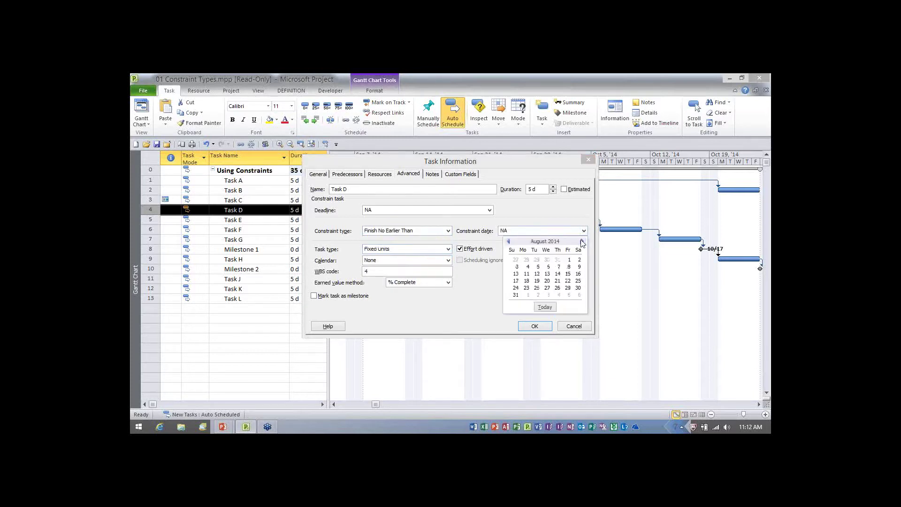
{"action": "left_click", "coordinate": [582, 241]}
{"action": "left_click", "coordinate": [583, 241]}
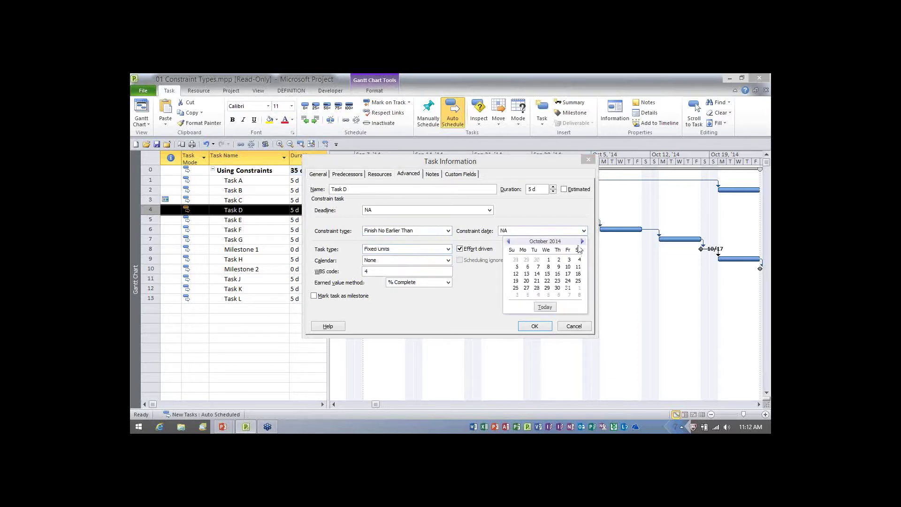
{"action": "left_click", "coordinate": [509, 242]}
{"action": "left_click", "coordinate": [567, 281]}
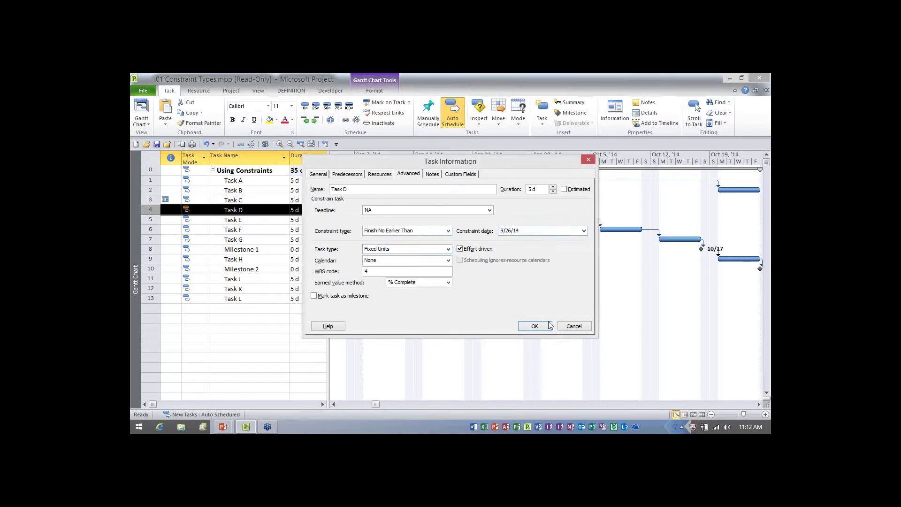
{"action": "left_click", "coordinate": [537, 325]}
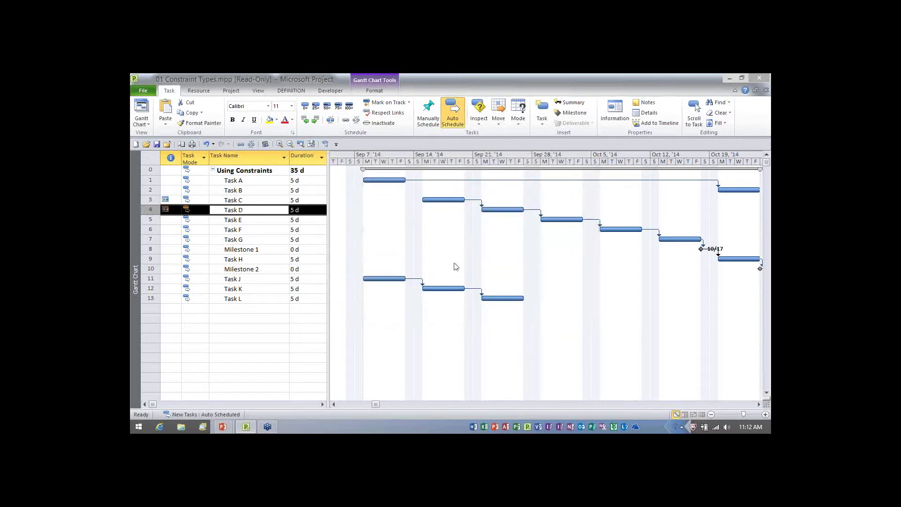
{"action": "left_click", "coordinate": [267, 209]}
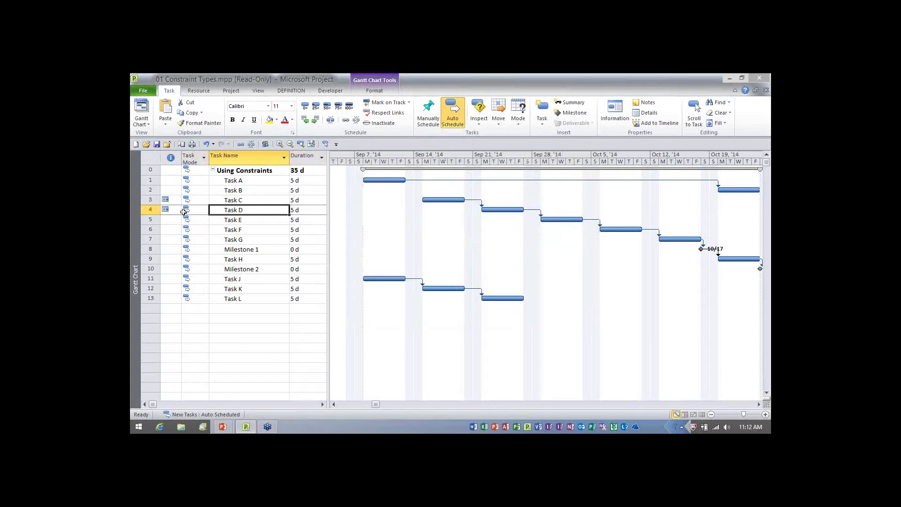
{"action": "mouse_move", "coordinate": [170, 211]}
Step: Reduce Task C's duration from 5 d to 3 d using the spin arrows
{"action": "left_click", "coordinate": [305, 201]}
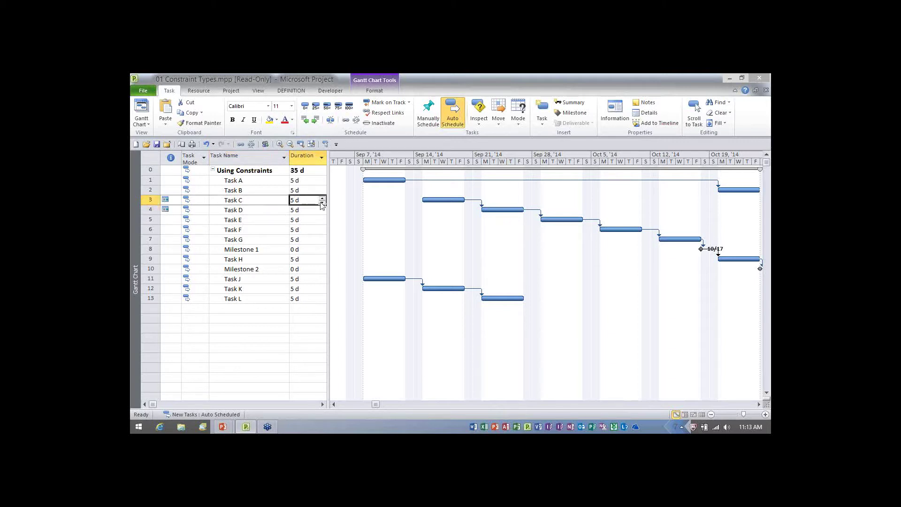
{"action": "left_click", "coordinate": [322, 203]}
{"action": "left_click", "coordinate": [322, 203]}
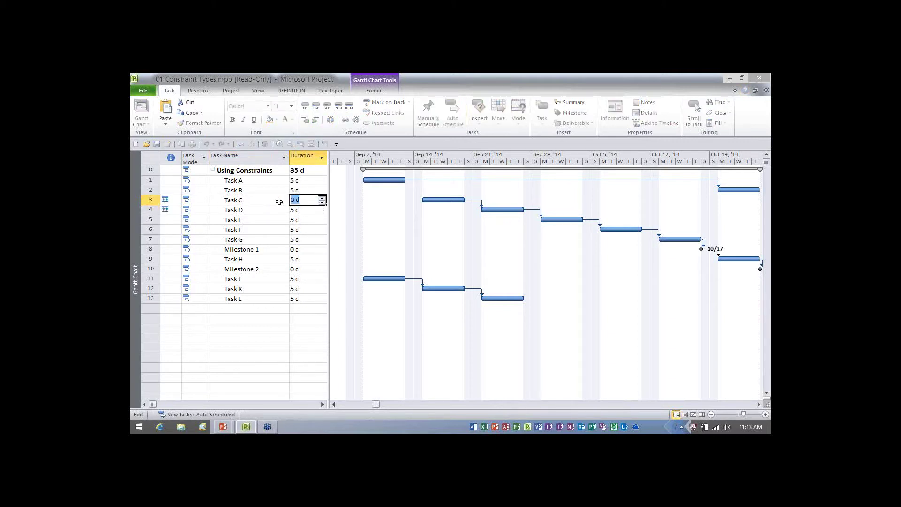
{"action": "left_click", "coordinate": [277, 200]}
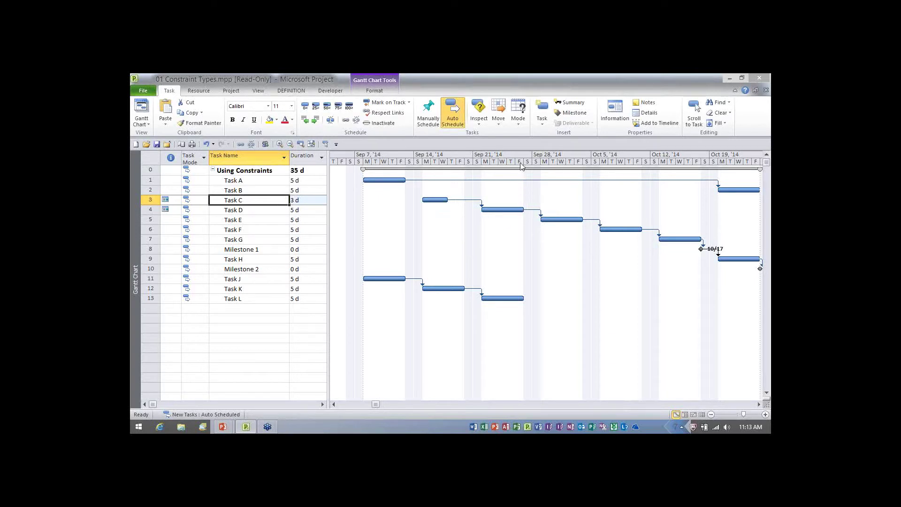
{"action": "mouse_move", "coordinate": [521, 165]}
{"action": "left_click", "coordinate": [262, 221]}
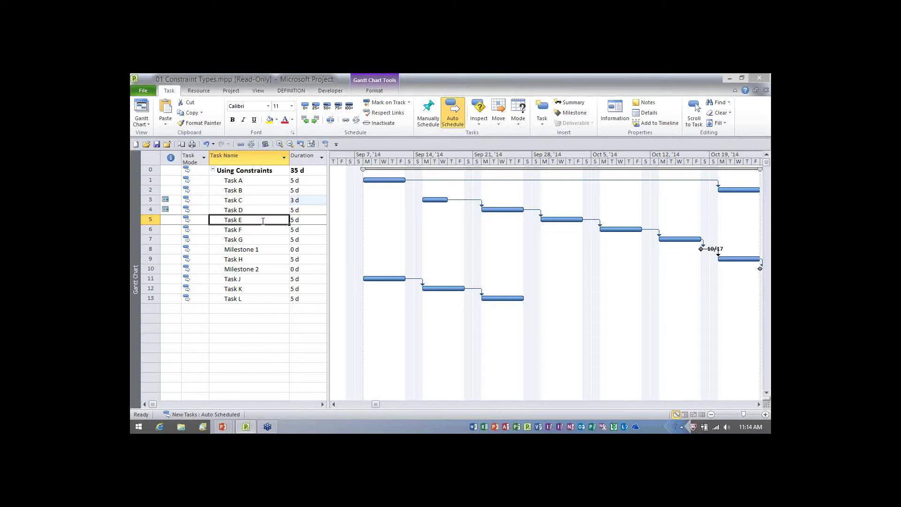
Step: Choose Finish No Later Than for Task E and page the date calendar to October 2014
{"action": "double_click", "coordinate": [262, 221]}
{"action": "left_click", "coordinate": [448, 232]}
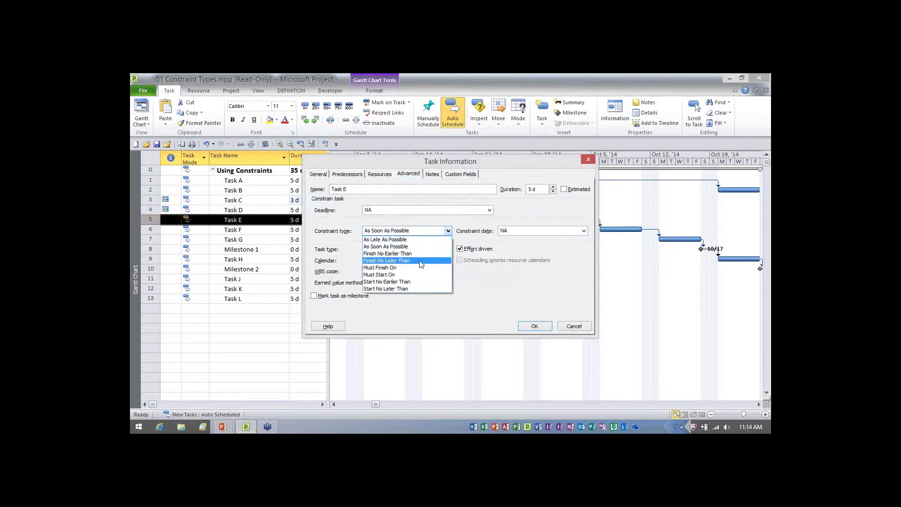
{"action": "left_click", "coordinate": [406, 261]}
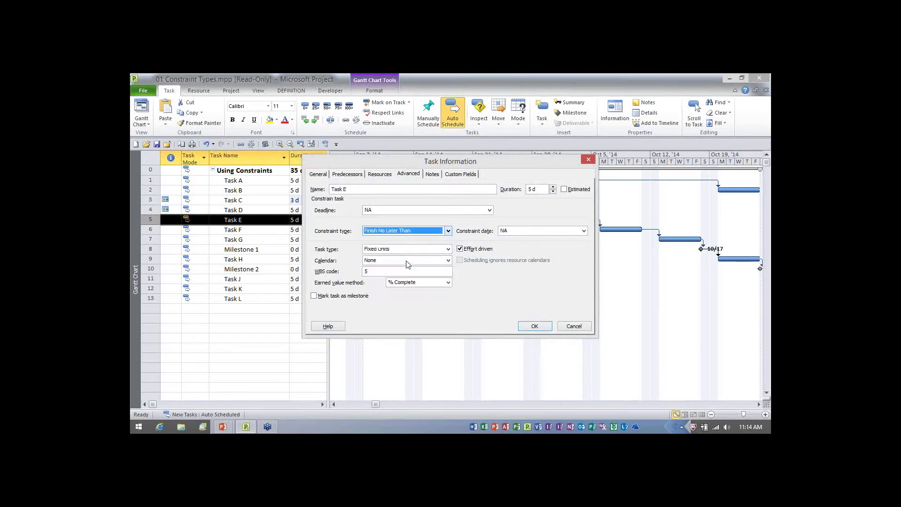
{"action": "left_click", "coordinate": [583, 230]}
{"action": "left_click", "coordinate": [583, 242]}
{"action": "left_click", "coordinate": [582, 242]}
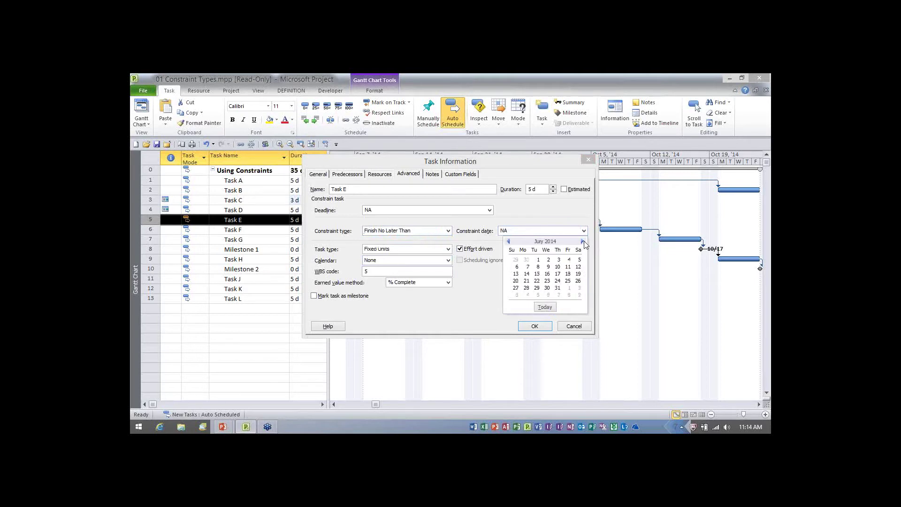
{"action": "left_click", "coordinate": [582, 241]}
{"action": "left_click", "coordinate": [582, 241]}
{"action": "left_click", "coordinate": [582, 241]}
Step: Date Task E's Finish No Later Than constraint 10/3/14 and continue past the conflict warning
{"action": "left_click", "coordinate": [568, 259]}
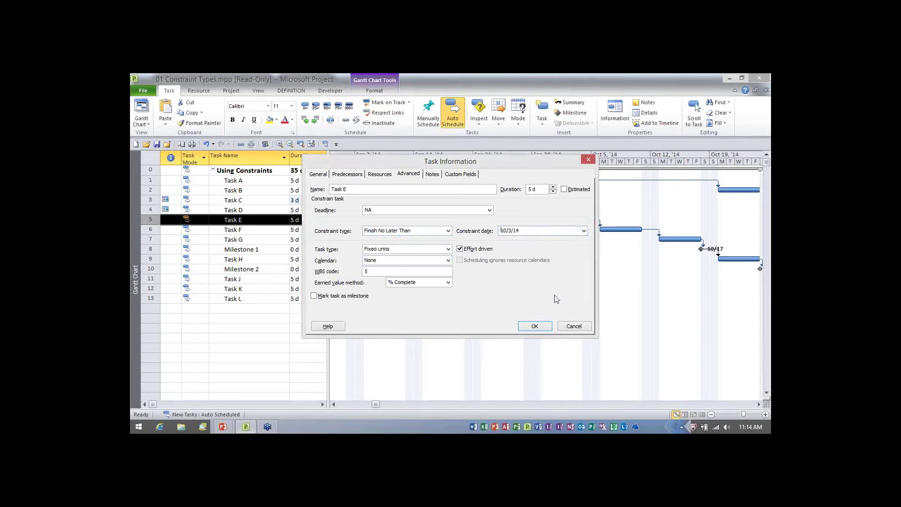
{"action": "left_click", "coordinate": [547, 328]}
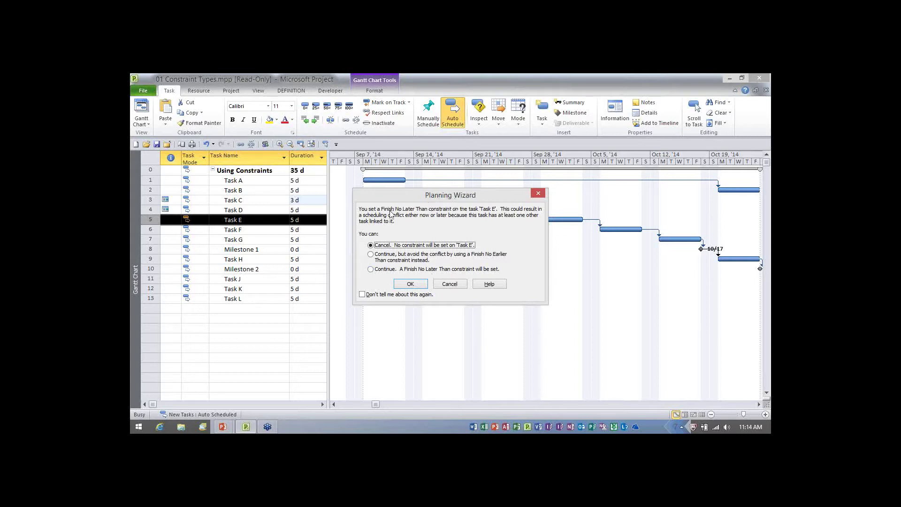
{"action": "left_click", "coordinate": [371, 270]}
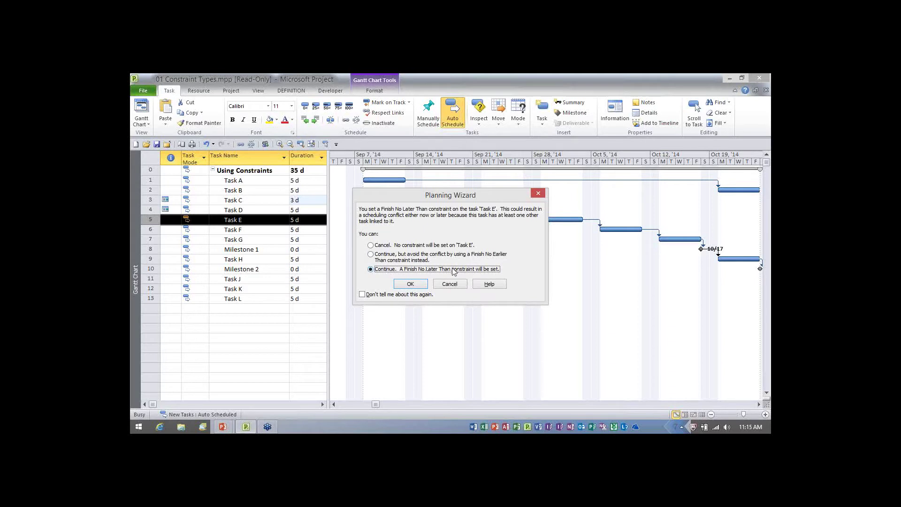
{"action": "left_click", "coordinate": [411, 285]}
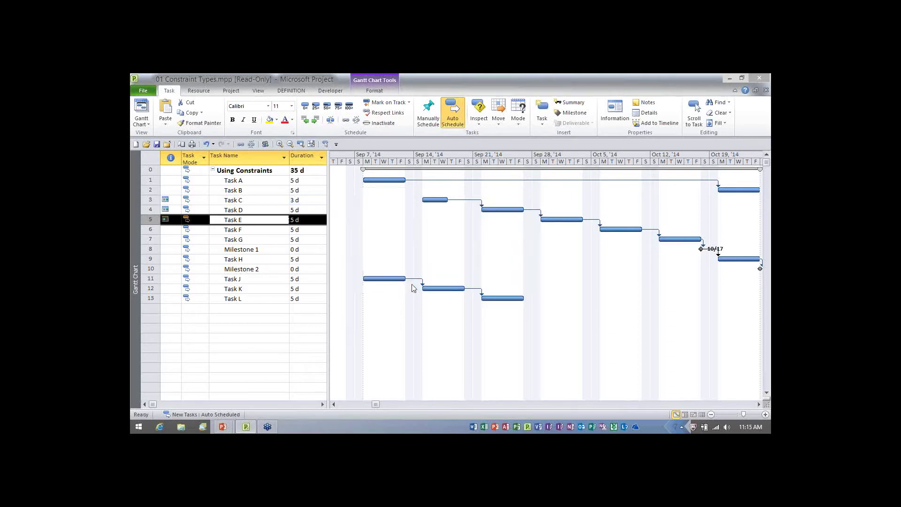
{"action": "left_click", "coordinate": [261, 222]}
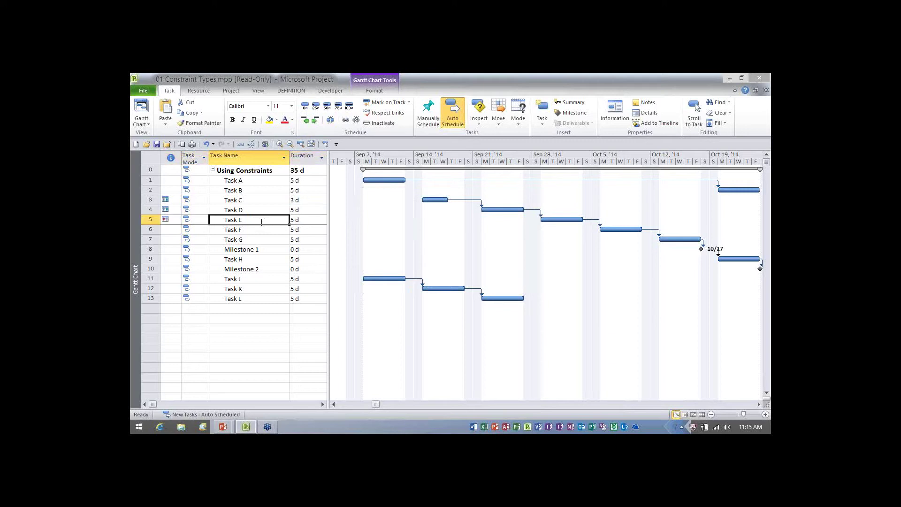
{"action": "mouse_move", "coordinate": [175, 219]}
{"action": "double_click", "coordinate": [279, 223]}
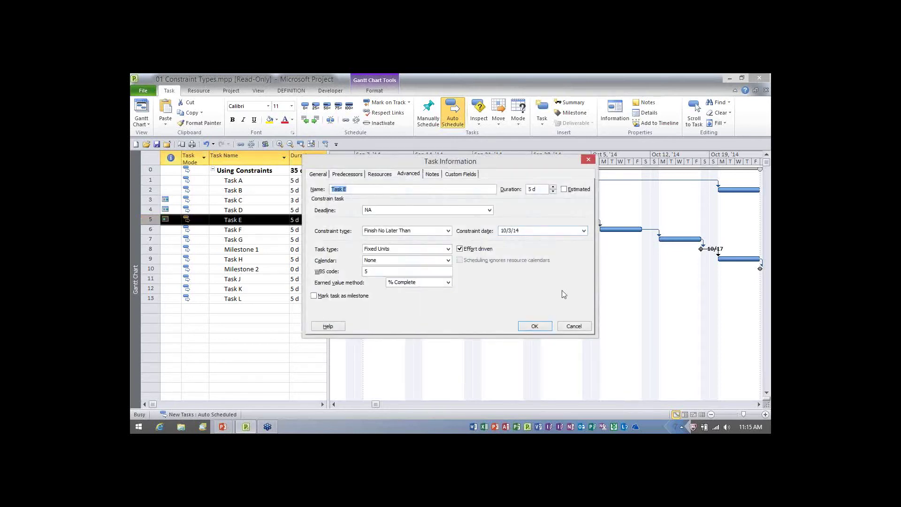
{"action": "left_click", "coordinate": [582, 326]}
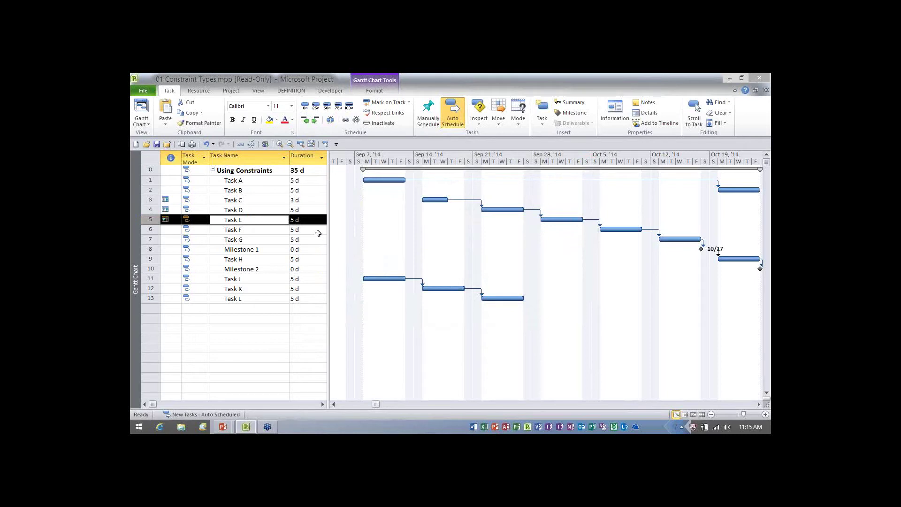
Step: Raise Task D's duration to 10 d and choose to allow the scheduling conflict
{"action": "left_click", "coordinate": [306, 210]}
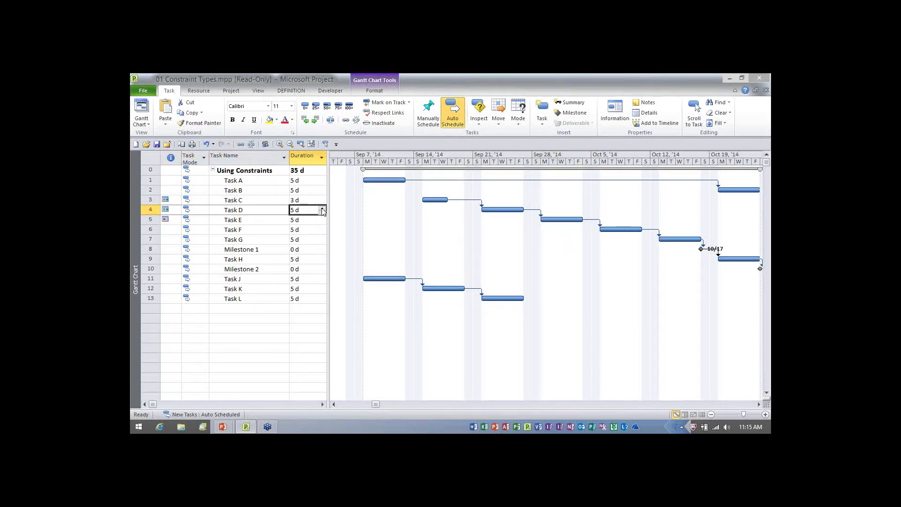
{"action": "double_click", "coordinate": [322, 209]}
{"action": "double_click", "coordinate": [323, 209]}
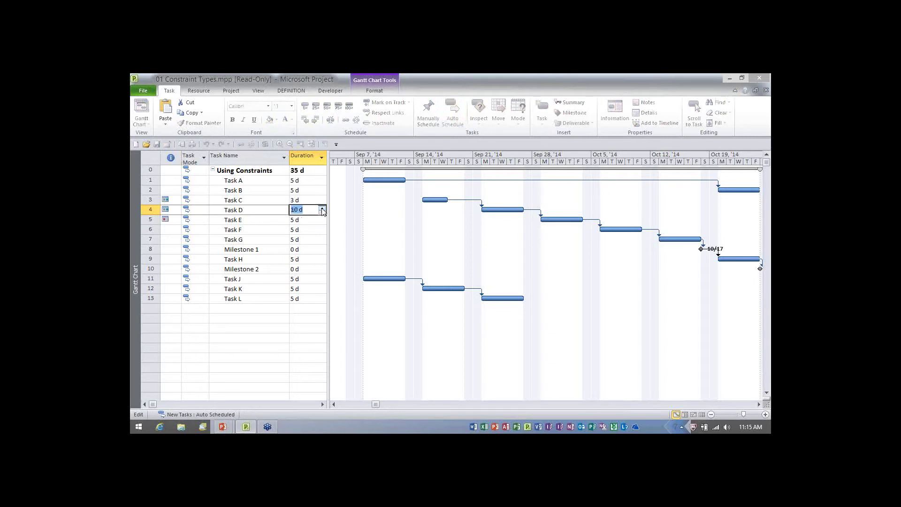
{"action": "left_click", "coordinate": [276, 224]}
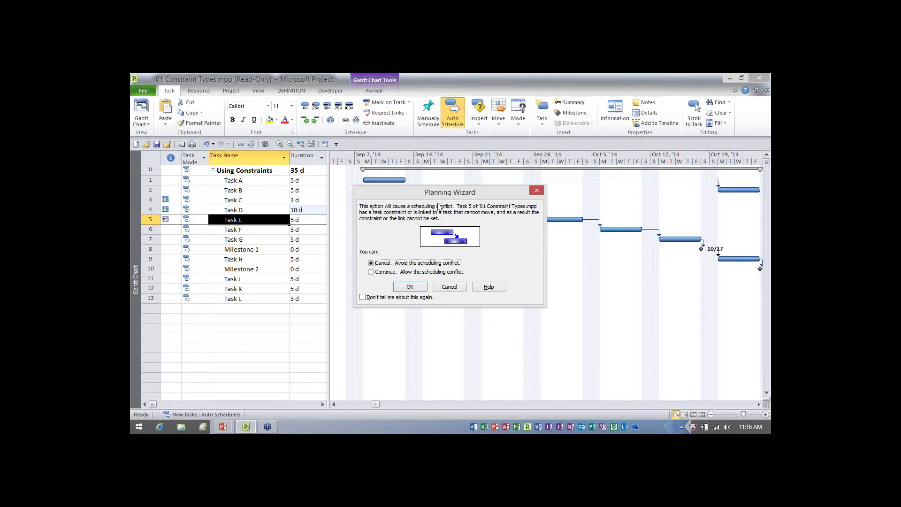
{"action": "left_click", "coordinate": [381, 273]}
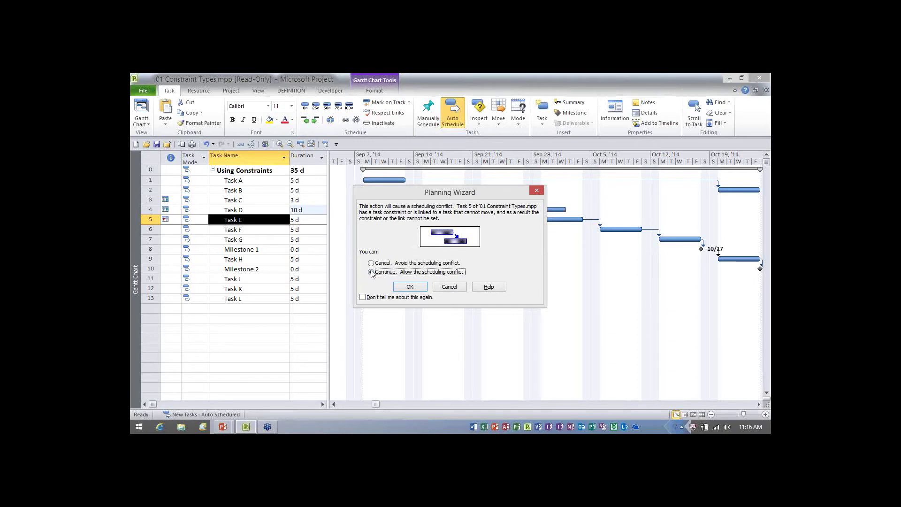
{"action": "left_click", "coordinate": [411, 287]}
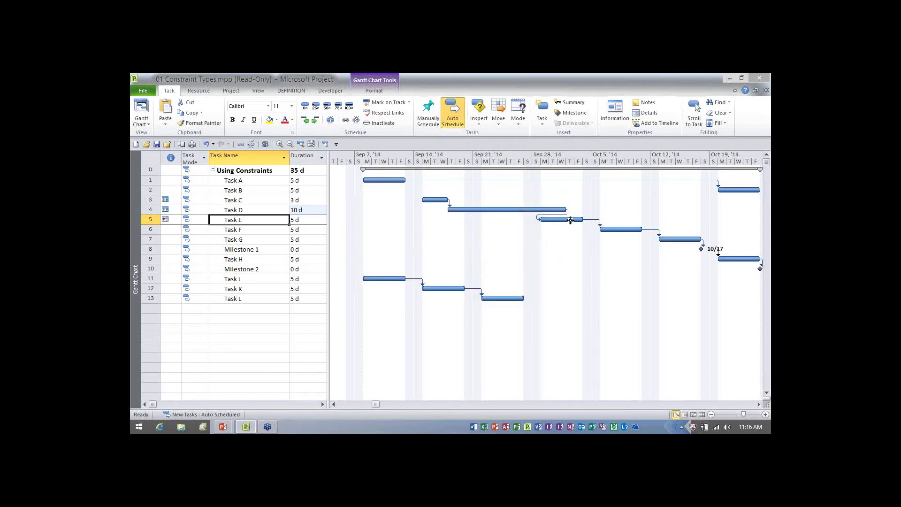
{"action": "mouse_move", "coordinate": [565, 220]}
{"action": "left_click", "coordinate": [254, 230]}
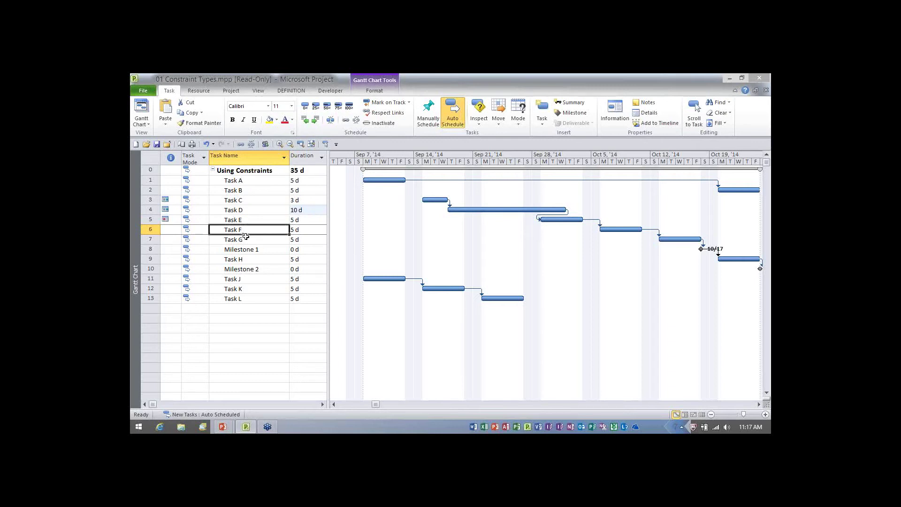
{"action": "left_click", "coordinate": [244, 239]}
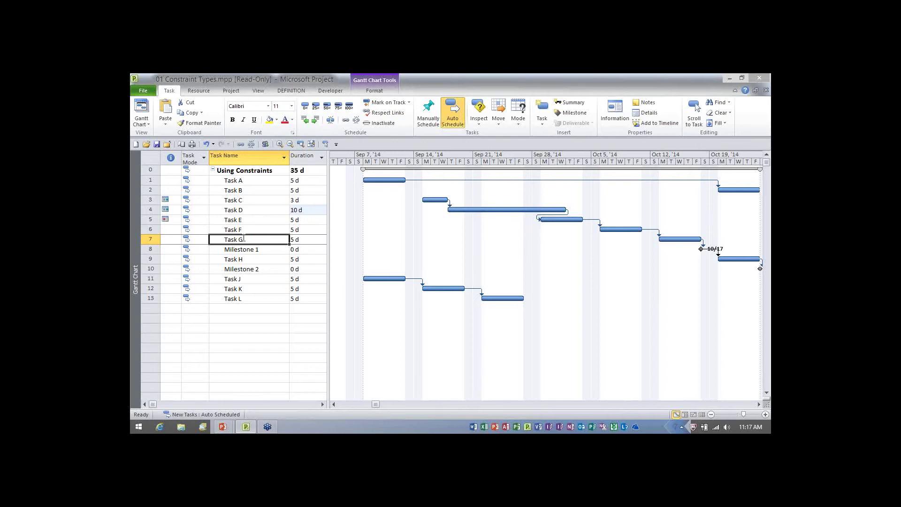
Step: Constrain Task G to Start No Later Than 10/13/14, continuing despite the Planning Wizard warning
{"action": "double_click", "coordinate": [244, 239]}
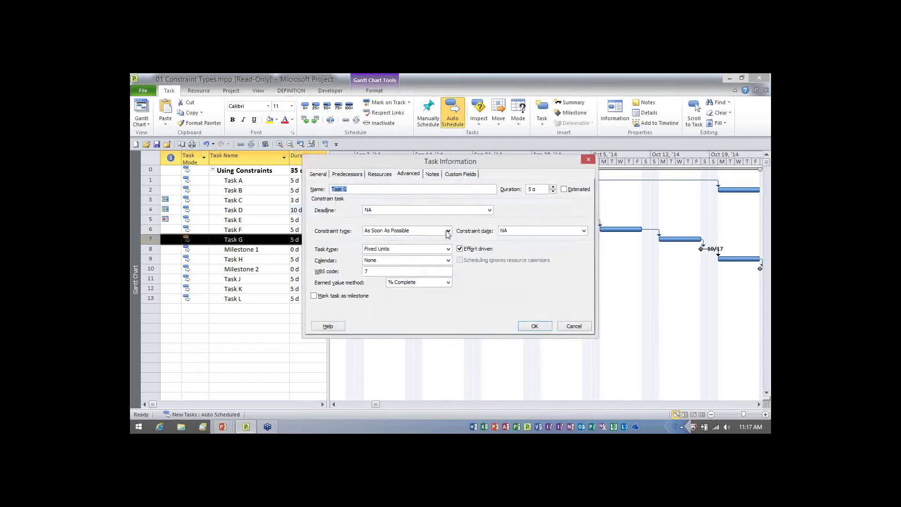
{"action": "left_click", "coordinate": [447, 232]}
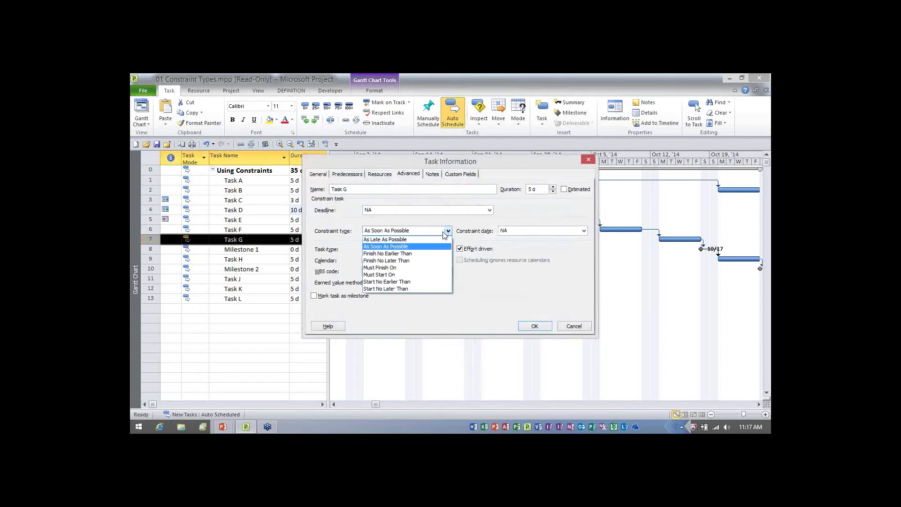
{"action": "left_click", "coordinate": [407, 288]}
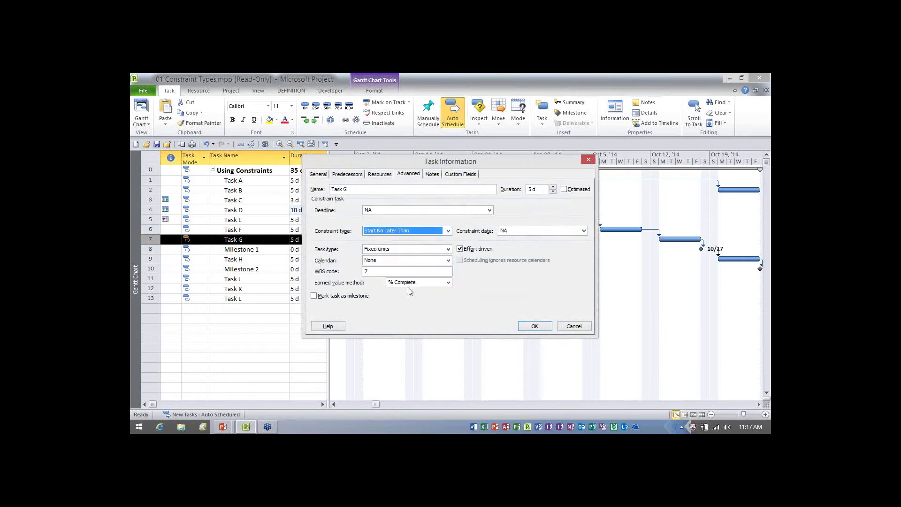
{"action": "left_click", "coordinate": [585, 231]}
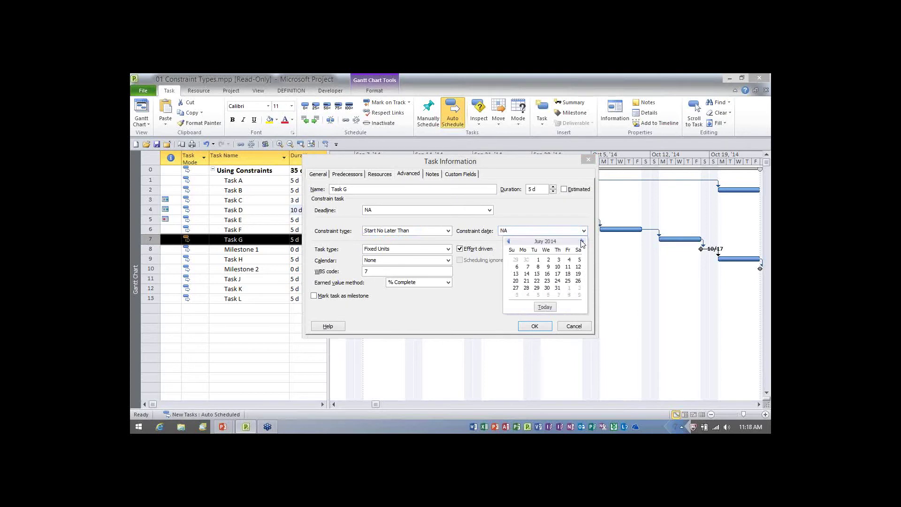
{"action": "left_click", "coordinate": [582, 242]}
{"action": "left_click", "coordinate": [528, 275]}
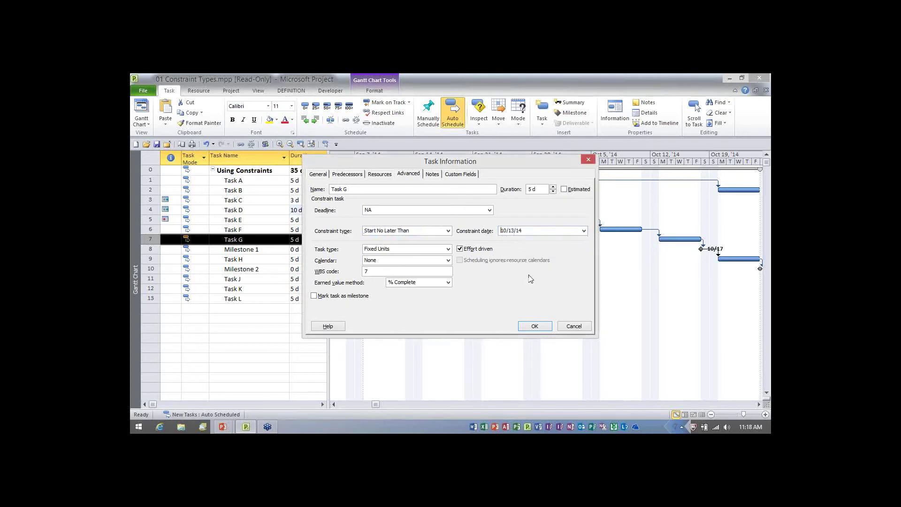
{"action": "left_click", "coordinate": [535, 326]}
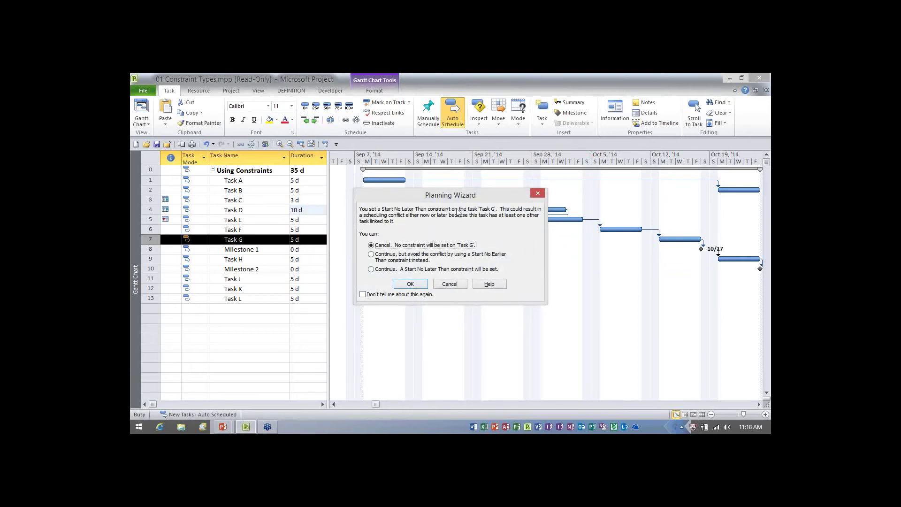
{"action": "left_click", "coordinate": [372, 269]}
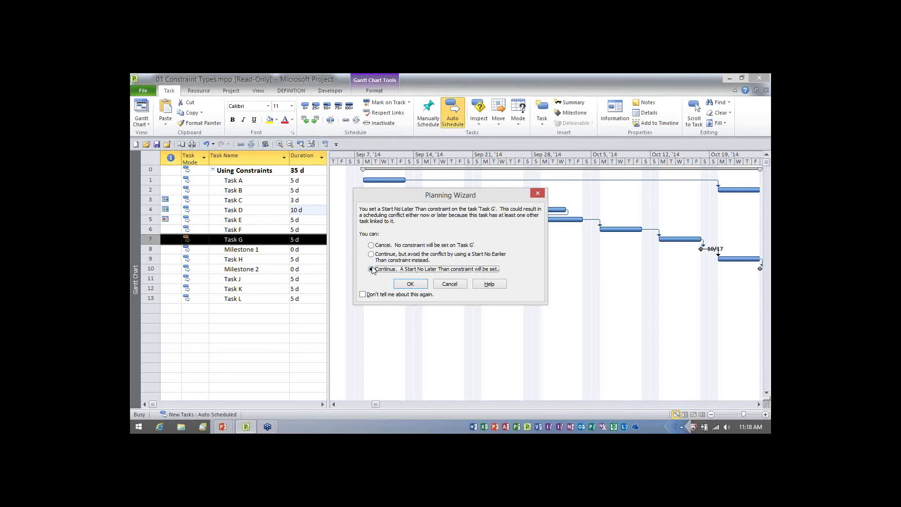
{"action": "left_click", "coordinate": [411, 285]}
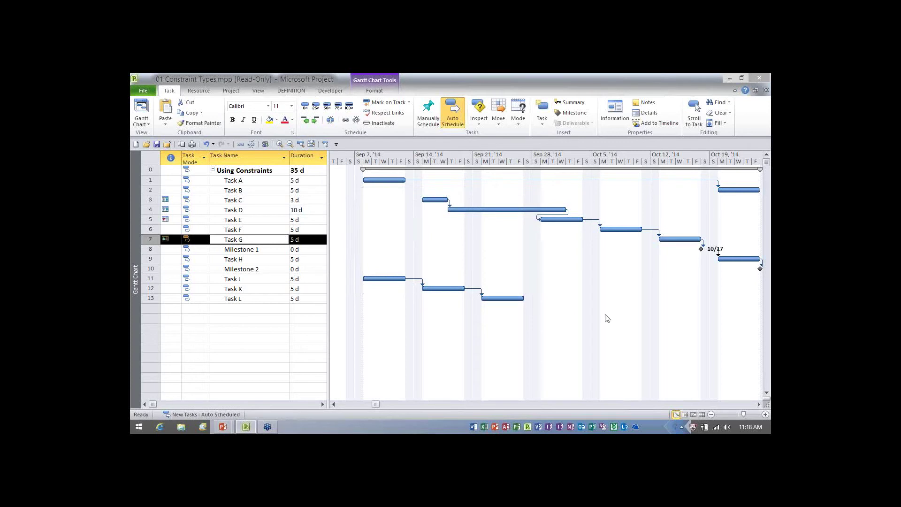
Step: Extend Task F's duration to 8 d and allow the resulting conflict with Task G
{"action": "left_click", "coordinate": [759, 404]}
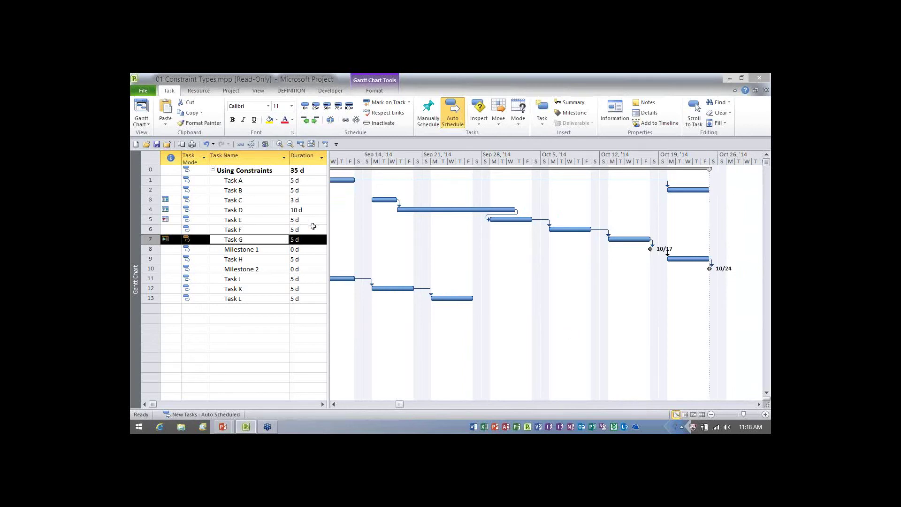
{"action": "left_click", "coordinate": [307, 228]}
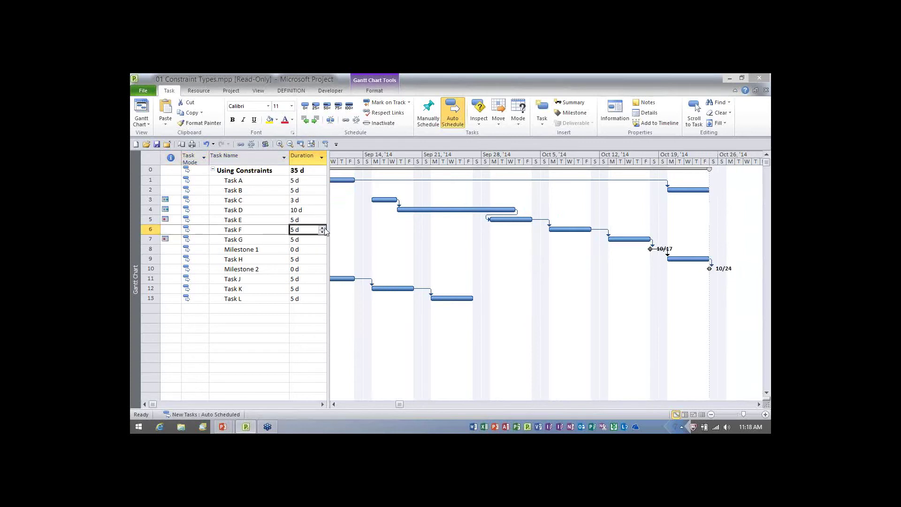
{"action": "left_click", "coordinate": [323, 228]}
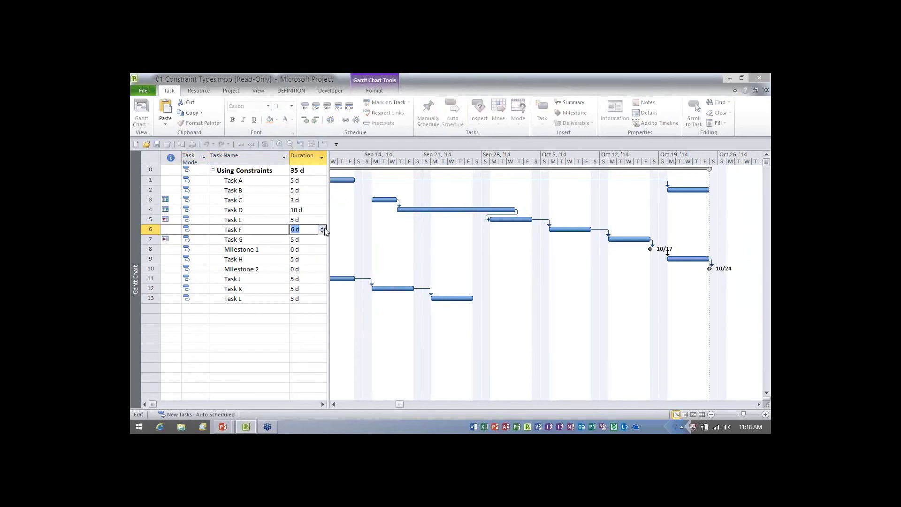
{"action": "left_click", "coordinate": [267, 240]}
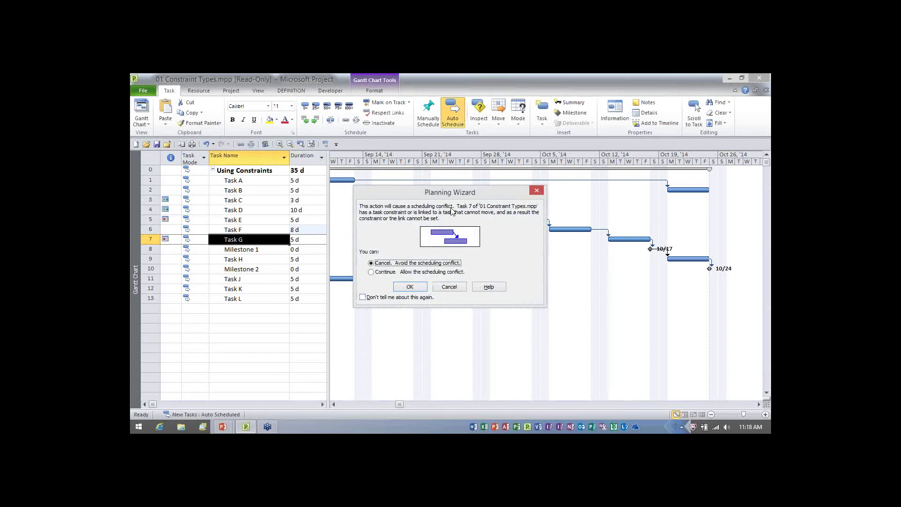
{"action": "left_click", "coordinate": [386, 274]}
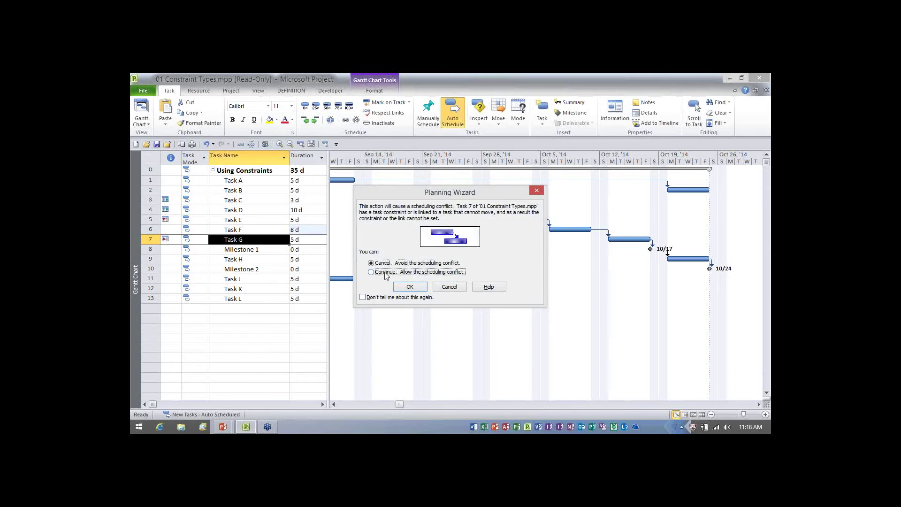
{"action": "left_click", "coordinate": [410, 287]}
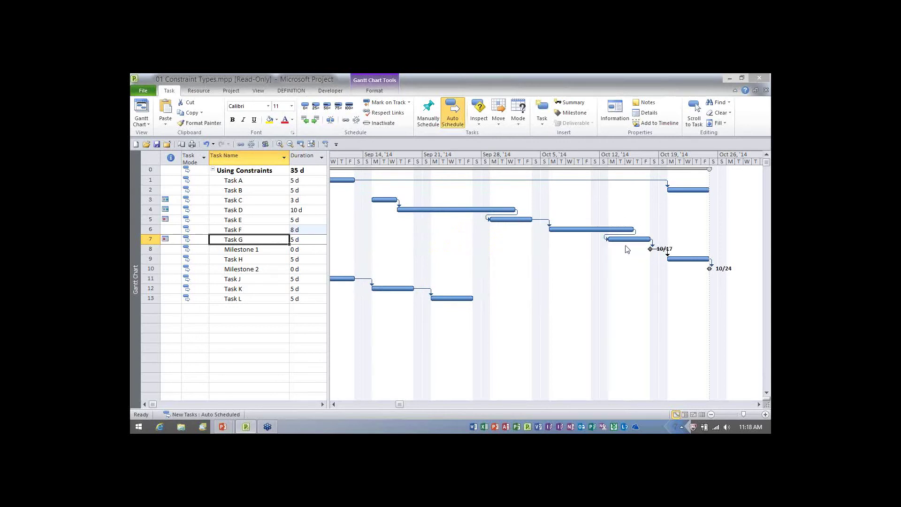
{"action": "mouse_move", "coordinate": [625, 237]}
{"action": "mouse_move", "coordinate": [173, 239]}
Step: In Milestone 1's Task Information, set constraint type Must Start On with date 10/20/14
{"action": "left_click", "coordinate": [263, 250]}
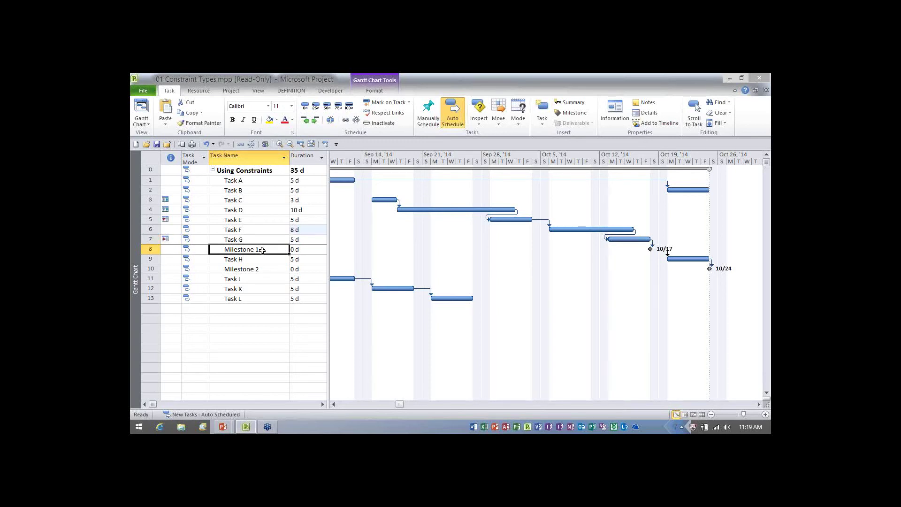
{"action": "double_click", "coordinate": [262, 250]}
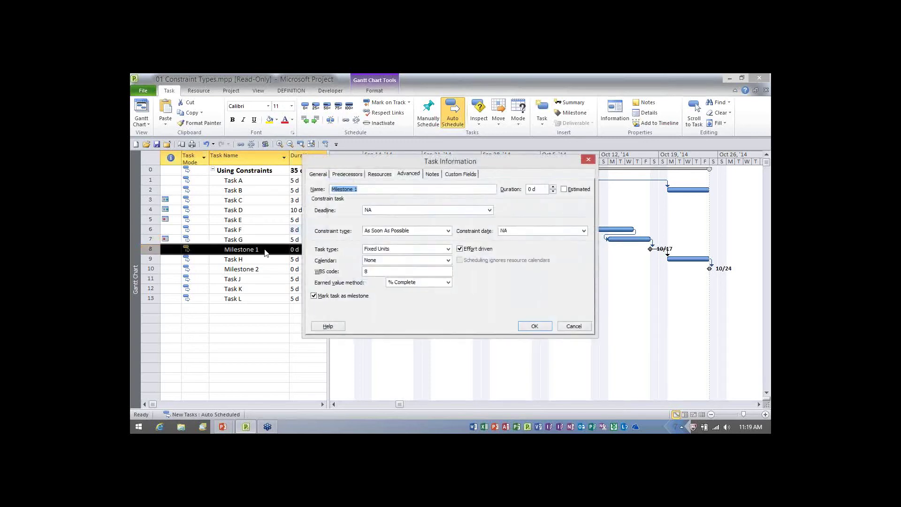
{"action": "left_click", "coordinate": [448, 231]}
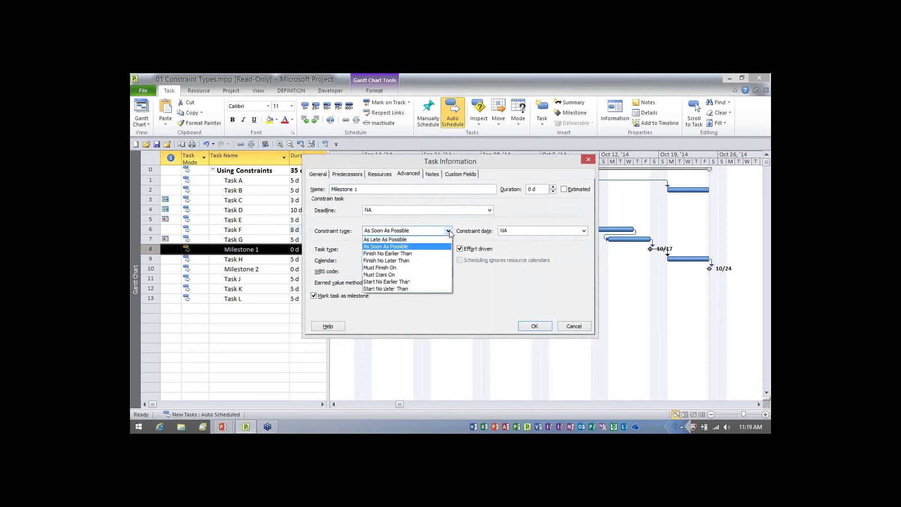
{"action": "left_click", "coordinate": [411, 275]}
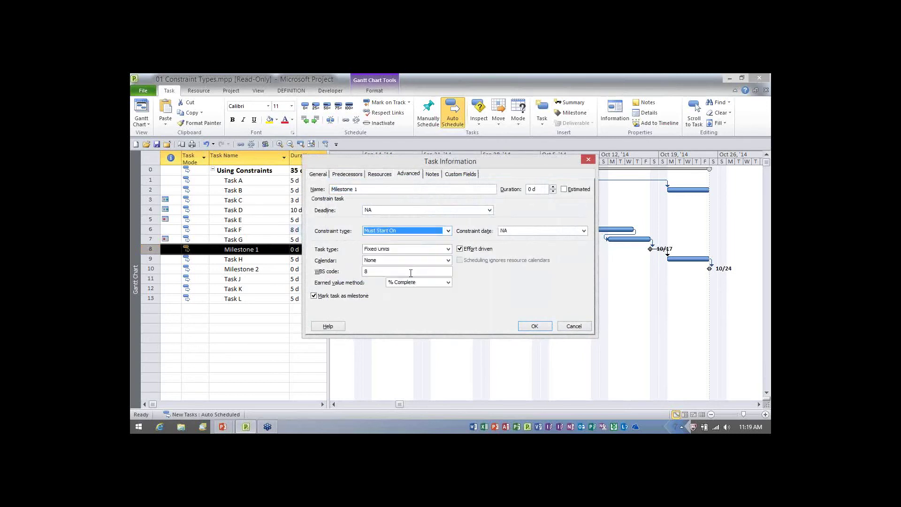
{"action": "left_click", "coordinate": [583, 231]}
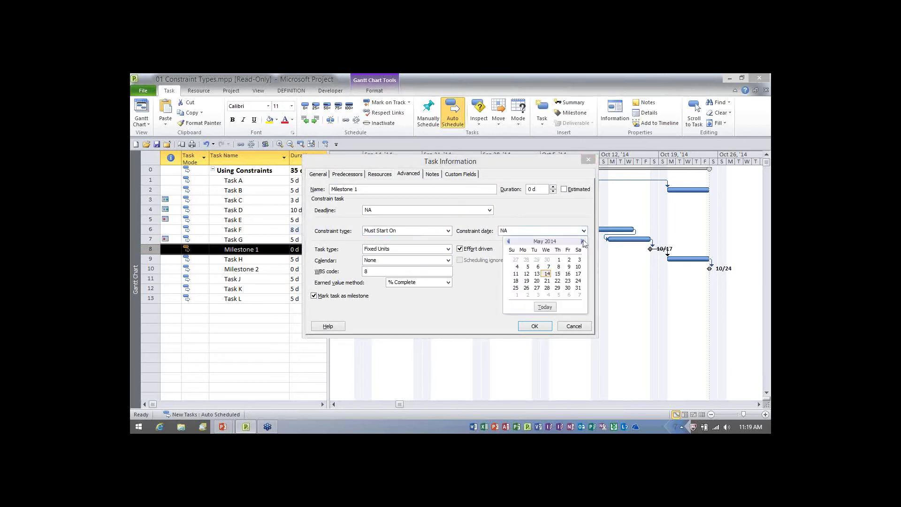
{"action": "left_click", "coordinate": [583, 241]}
{"action": "left_click", "coordinate": [582, 241]}
{"action": "left_click", "coordinate": [582, 241]}
{"action": "left_click", "coordinate": [583, 241]}
{"action": "left_click", "coordinate": [582, 241]}
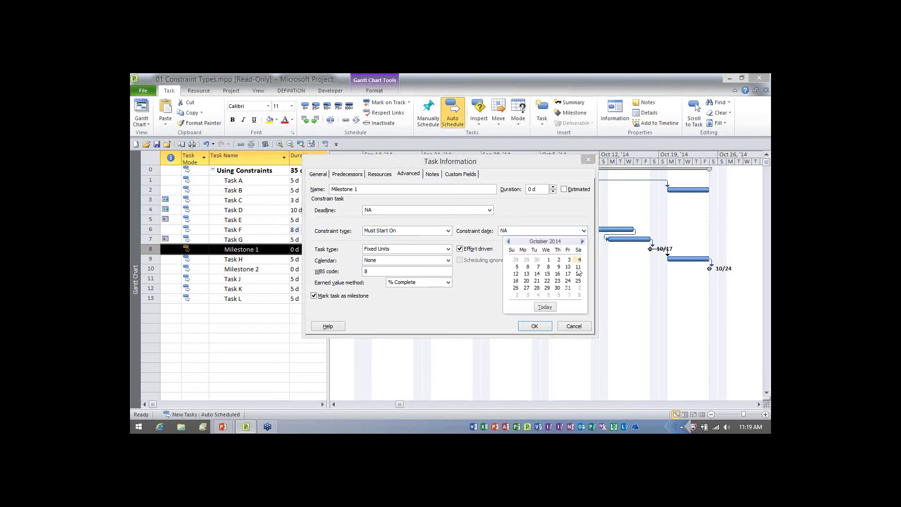
{"action": "left_click", "coordinate": [527, 281]}
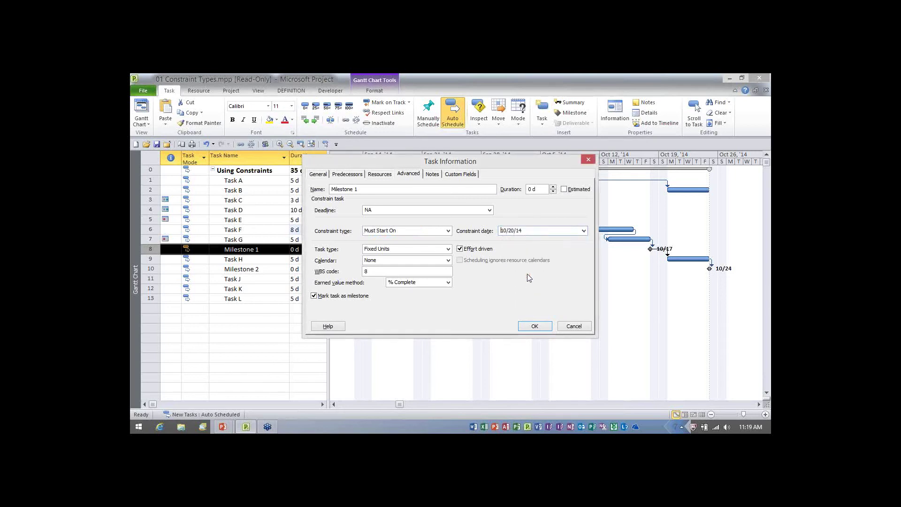
Step: Apply the constraint and keep it despite the Planning Wizard conflict warning
{"action": "left_click", "coordinate": [536, 326]}
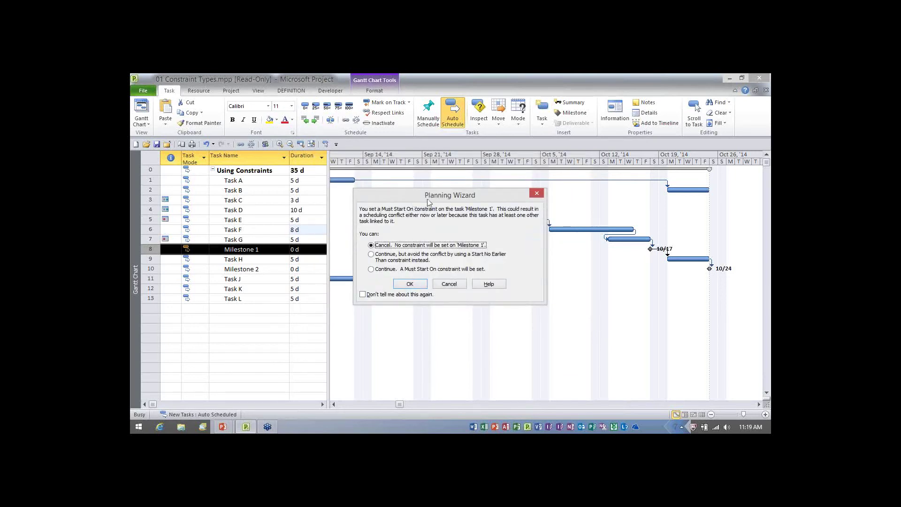
{"action": "left_click", "coordinate": [383, 269]}
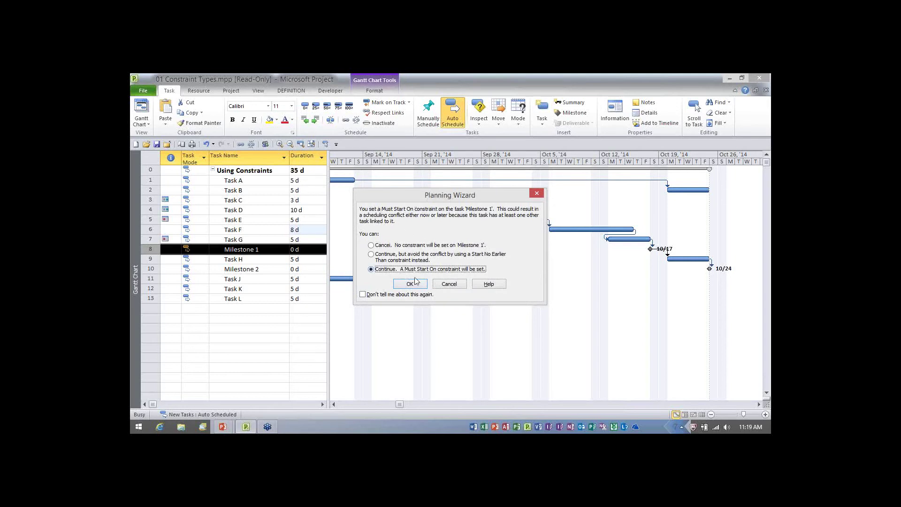
{"action": "left_click", "coordinate": [414, 283]}
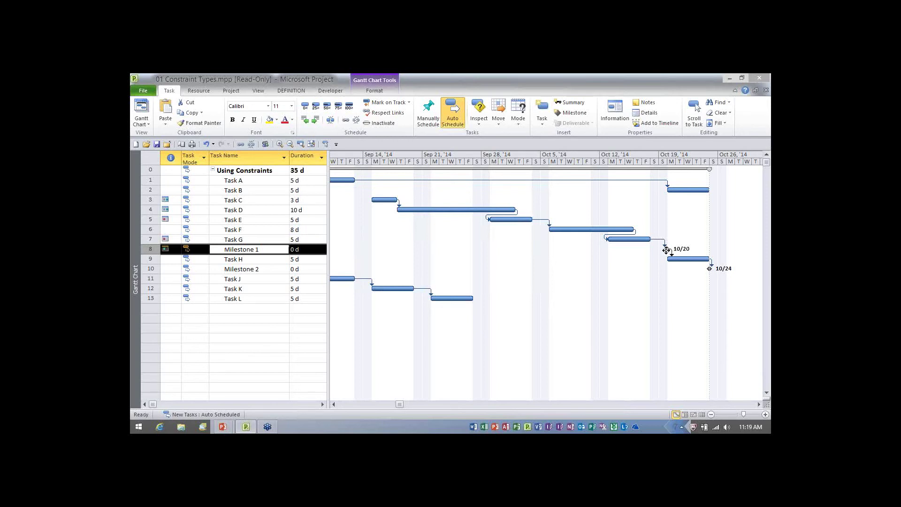
Step: Change Task G's duration from 5 to 8 days, allowing the conflict with Milestone 1
{"action": "mouse_move", "coordinate": [667, 248]}
{"action": "left_click", "coordinate": [310, 239]}
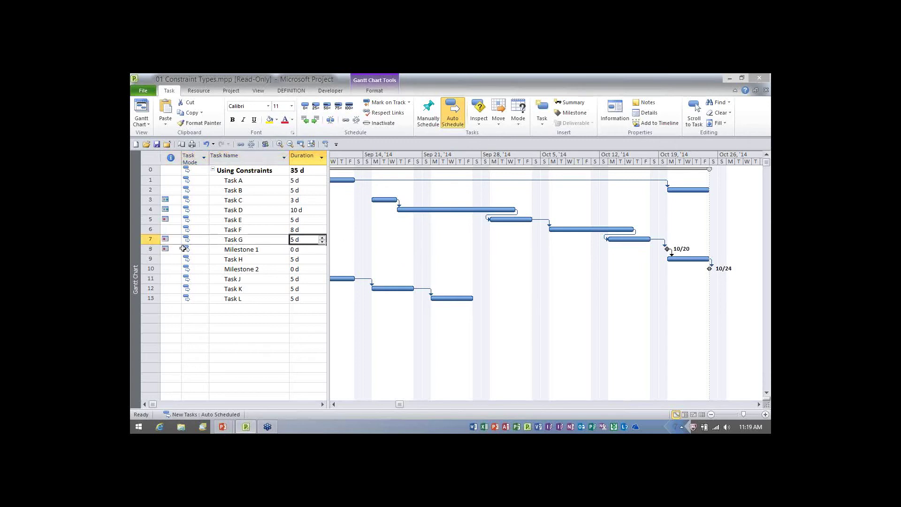
{"action": "left_click", "coordinate": [323, 237]}
{"action": "left_click", "coordinate": [323, 238]}
{"action": "left_click", "coordinate": [323, 237]}
{"action": "left_click", "coordinate": [270, 243]}
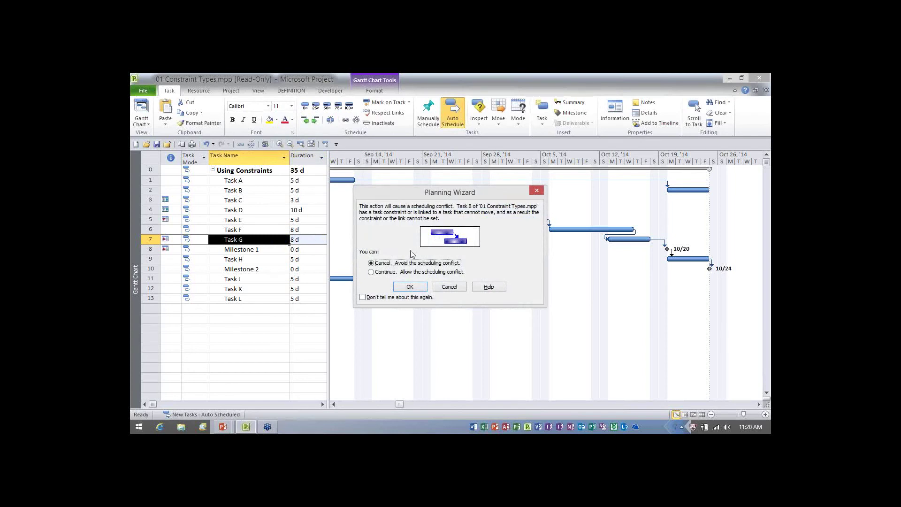
{"action": "left_click", "coordinate": [395, 272]}
{"action": "left_click", "coordinate": [420, 287]}
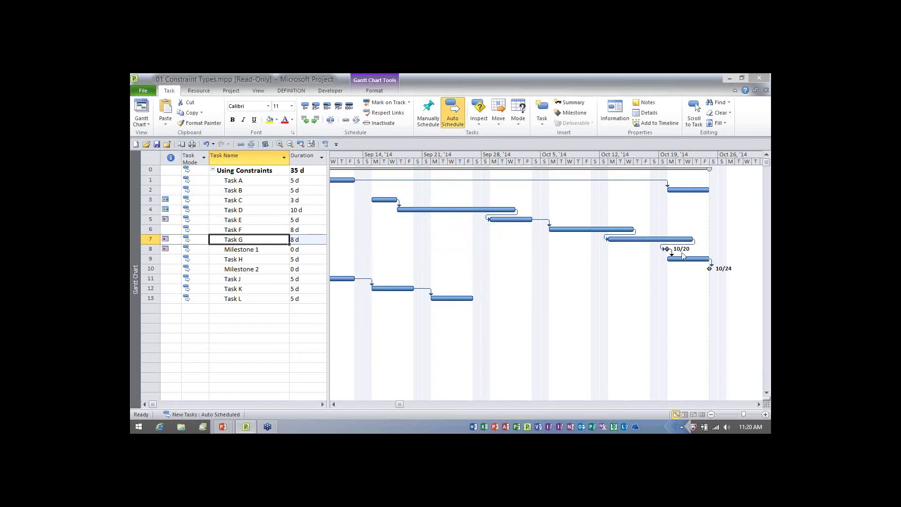
Step: In Milestone 2's Task Information, set constraint type Must Finish On with date 10/27/14
{"action": "mouse_move", "coordinate": [667, 249]}
{"action": "left_click", "coordinate": [262, 260]}
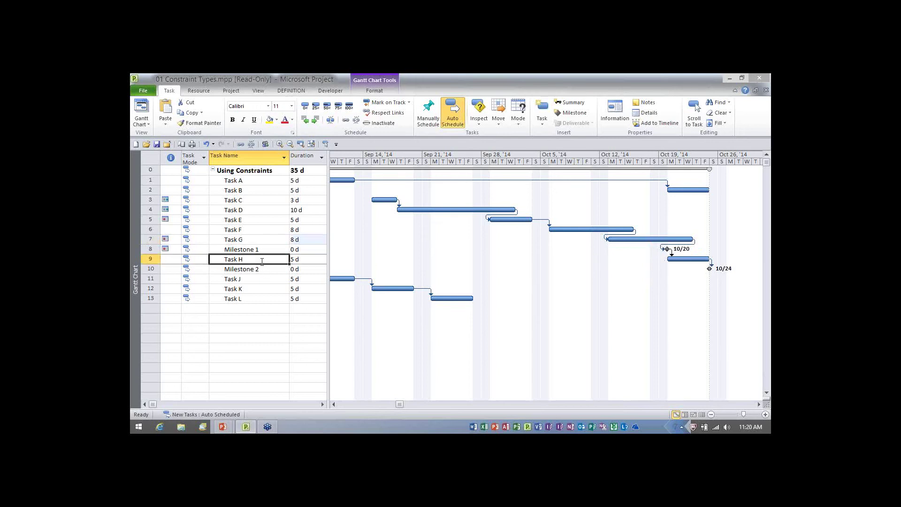
{"action": "left_click", "coordinate": [259, 269]}
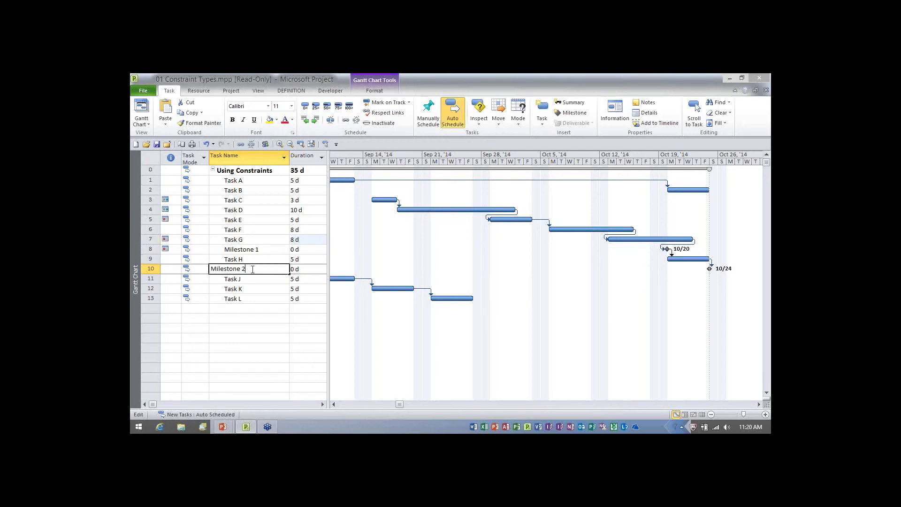
{"action": "key", "text": "Tab"}
{"action": "double_click", "coordinate": [259, 269]}
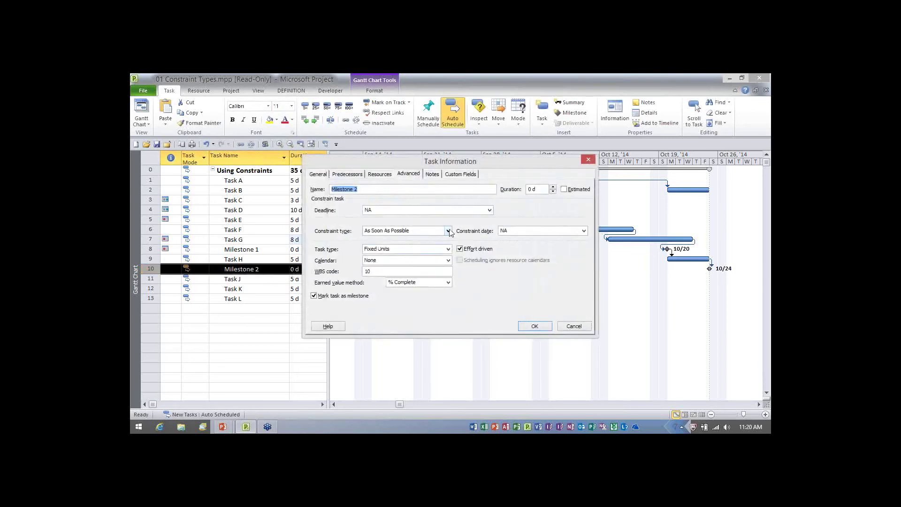
{"action": "left_click", "coordinate": [449, 231]}
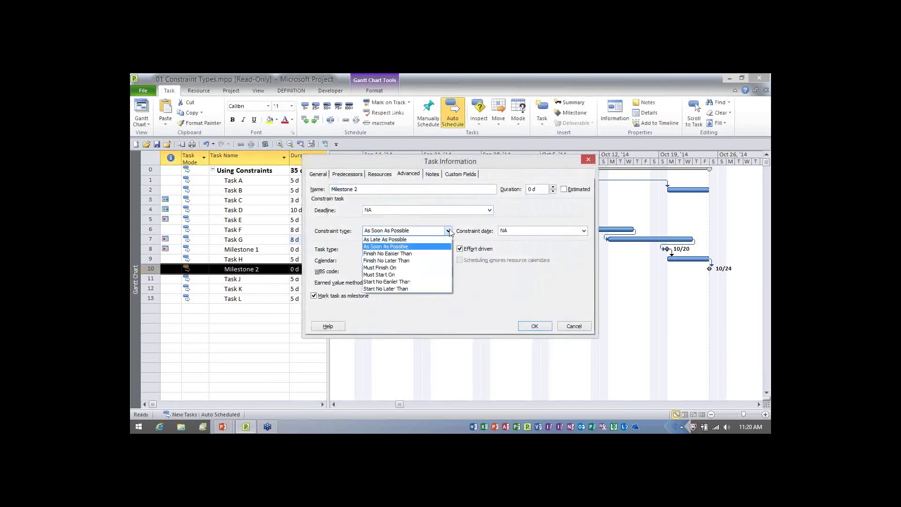
{"action": "left_click", "coordinate": [405, 269]}
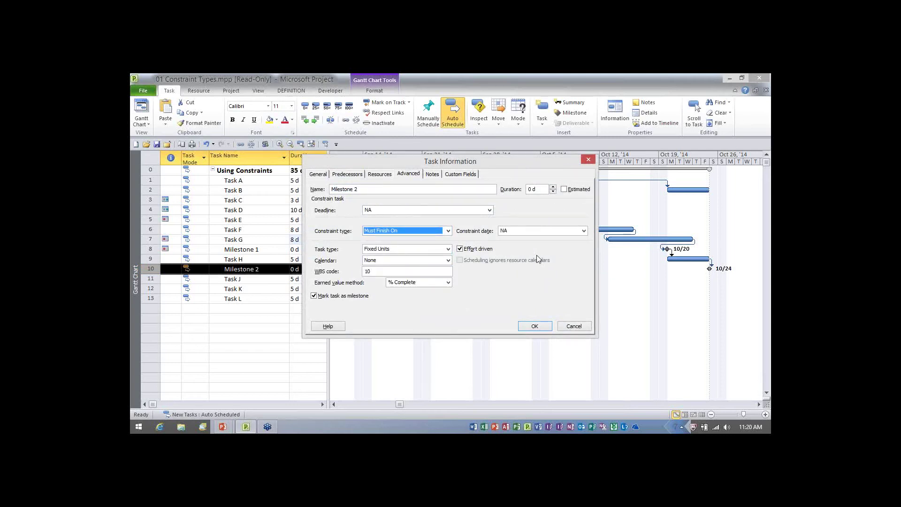
{"action": "left_click", "coordinate": [584, 231]}
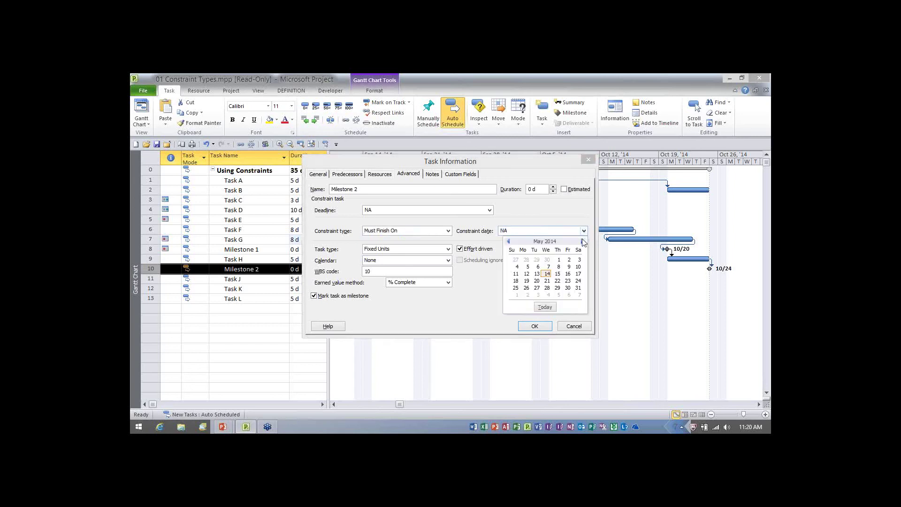
{"action": "left_click", "coordinate": [584, 242]}
{"action": "left_click", "coordinate": [584, 241]}
{"action": "left_click", "coordinate": [583, 241]}
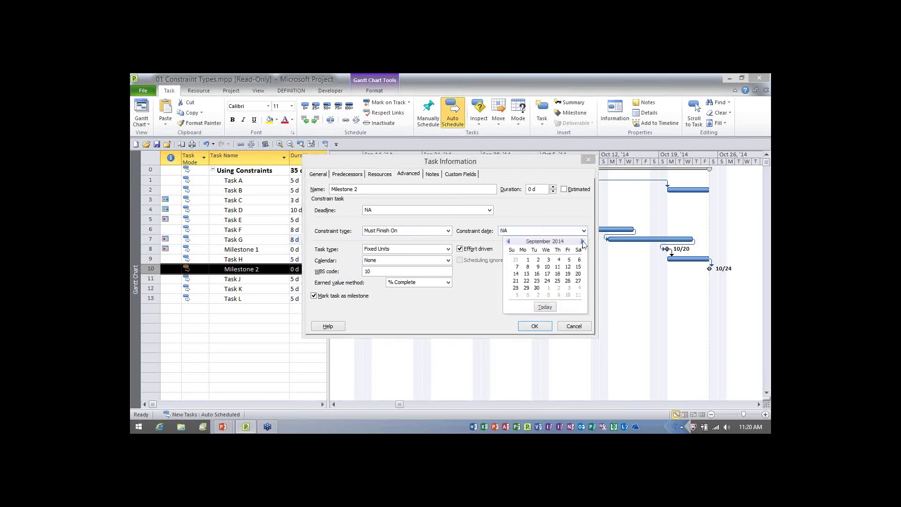
{"action": "left_click", "coordinate": [583, 242]}
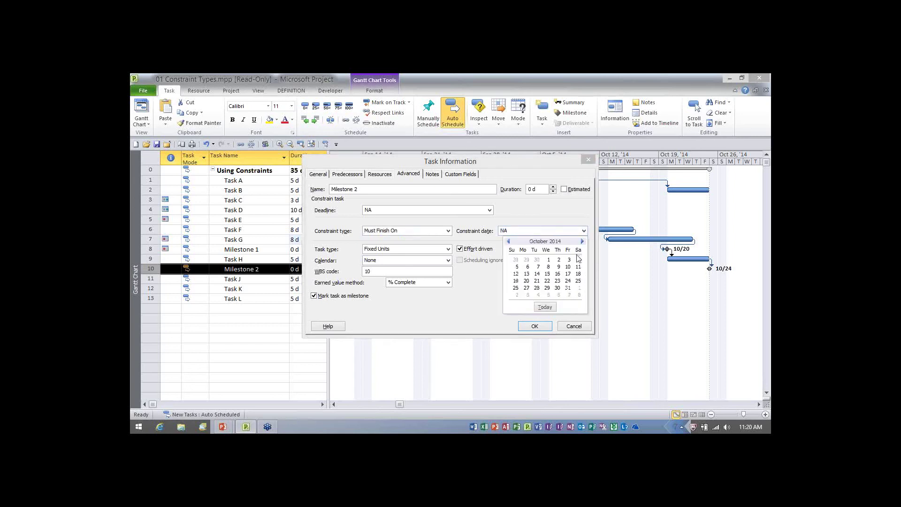
{"action": "left_click", "coordinate": [526, 288]}
Step: Apply the constraint and keep it despite the Planning Wizard conflict warning
{"action": "left_click", "coordinate": [535, 326]}
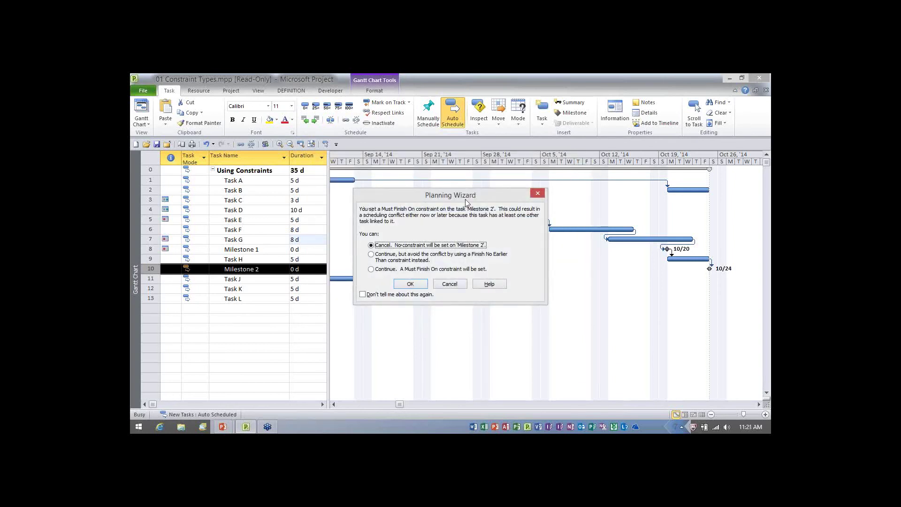
{"action": "left_click", "coordinate": [378, 271]}
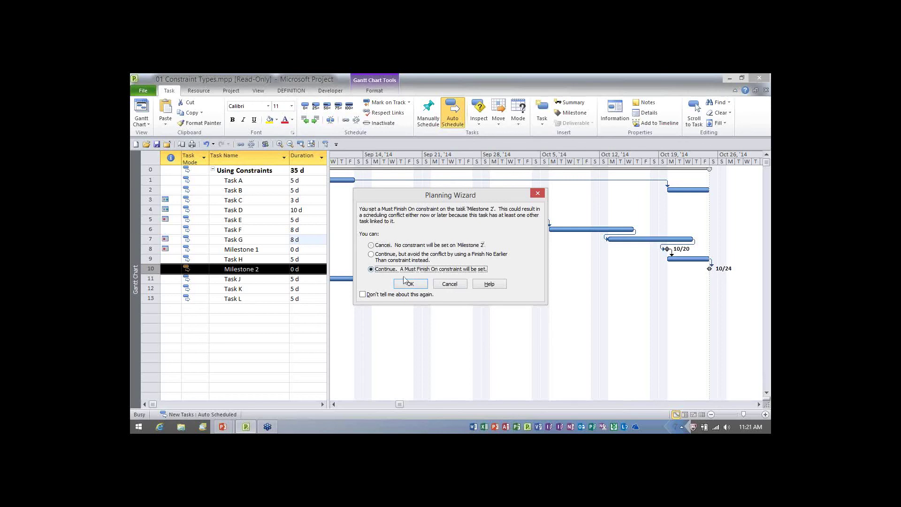
{"action": "left_click", "coordinate": [415, 285]}
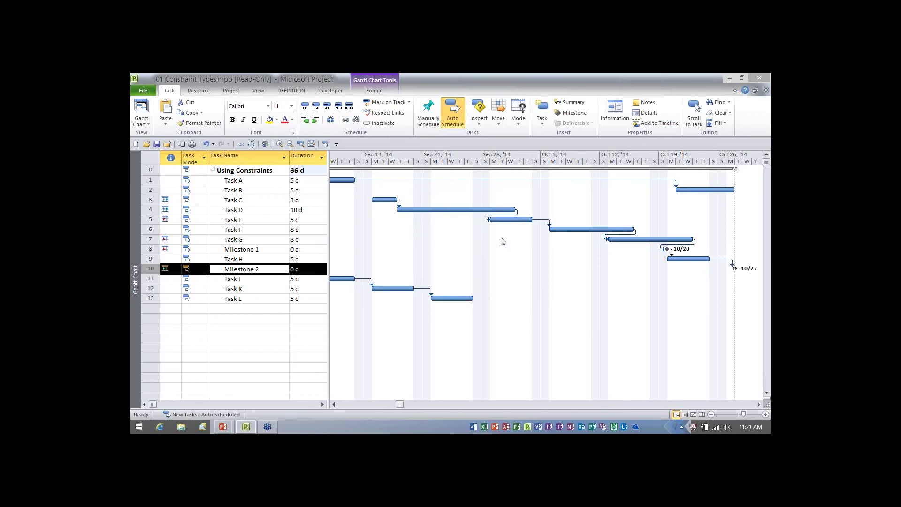
Step: Change Task H's duration from 5 to 8 days, allowing the conflict with Milestone 2
{"action": "left_click", "coordinate": [309, 259]}
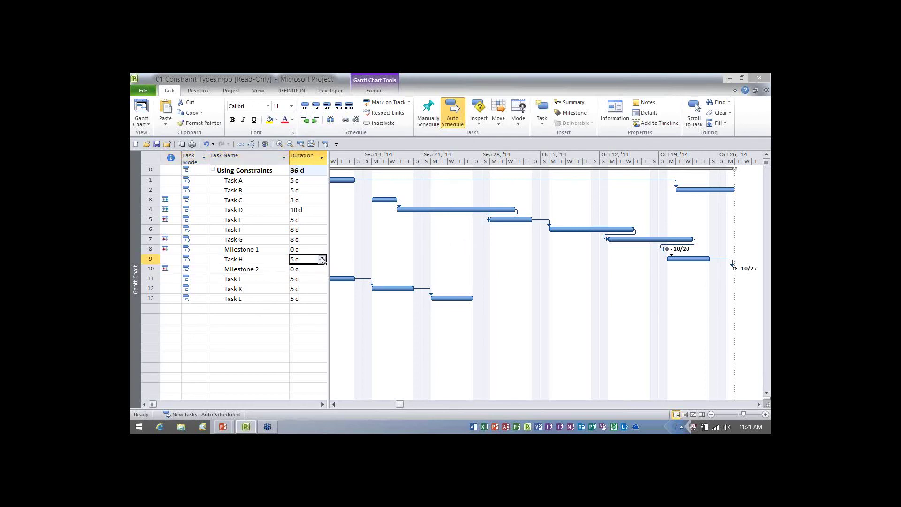
{"action": "left_click", "coordinate": [322, 258]}
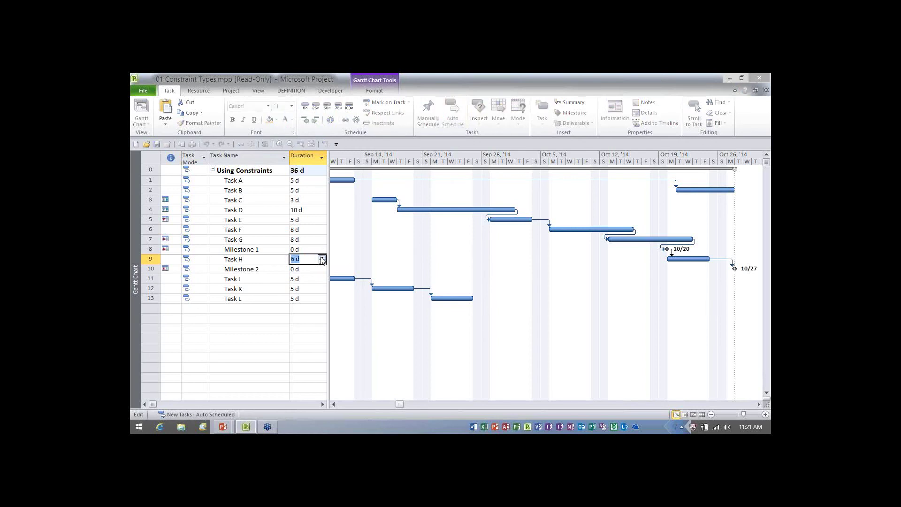
{"action": "left_click", "coordinate": [322, 258]}
{"action": "left_click", "coordinate": [270, 259]}
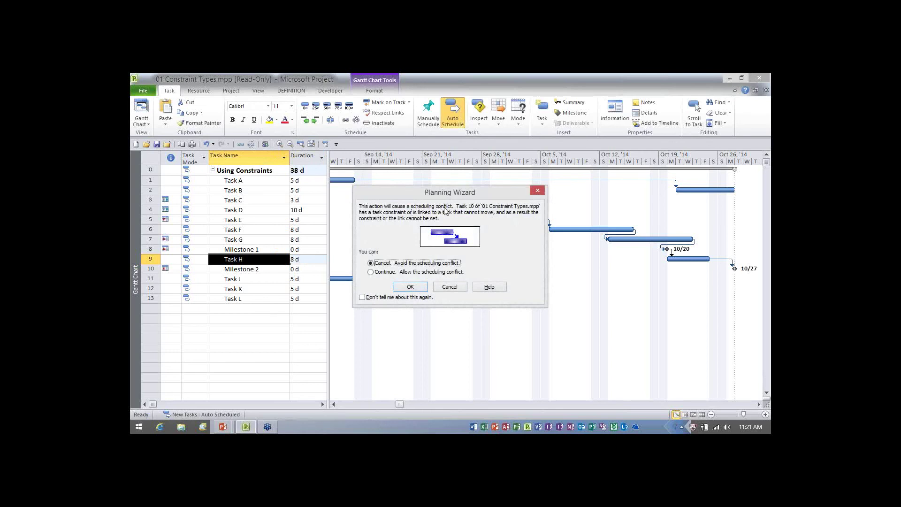
{"action": "left_click", "coordinate": [384, 273]}
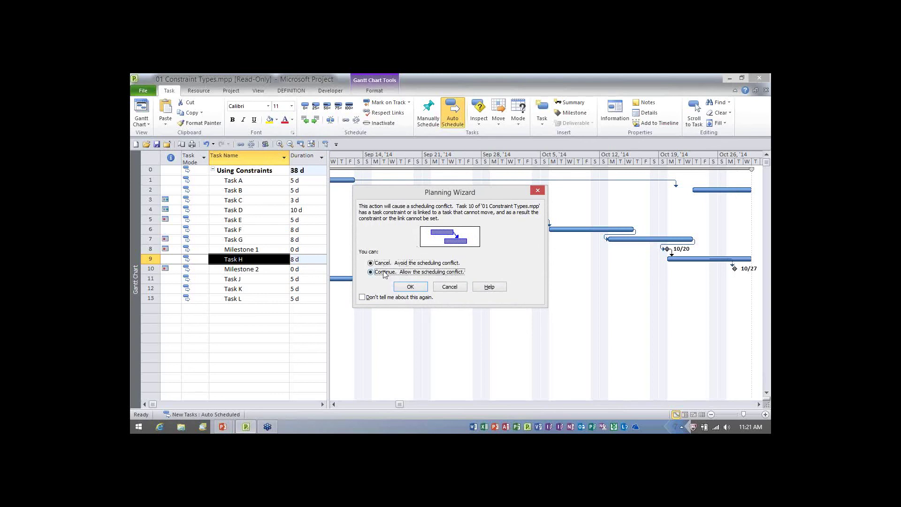
{"action": "left_click", "coordinate": [415, 286]}
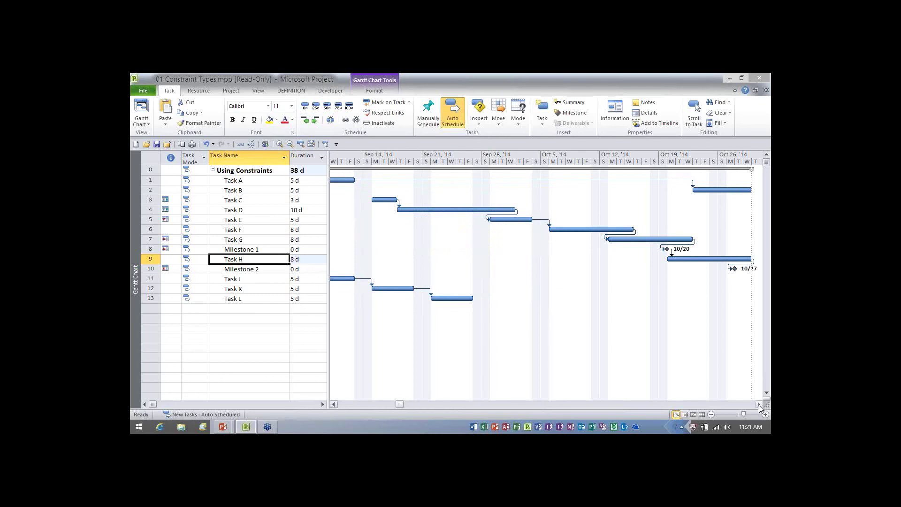
{"action": "left_click", "coordinate": [760, 405]}
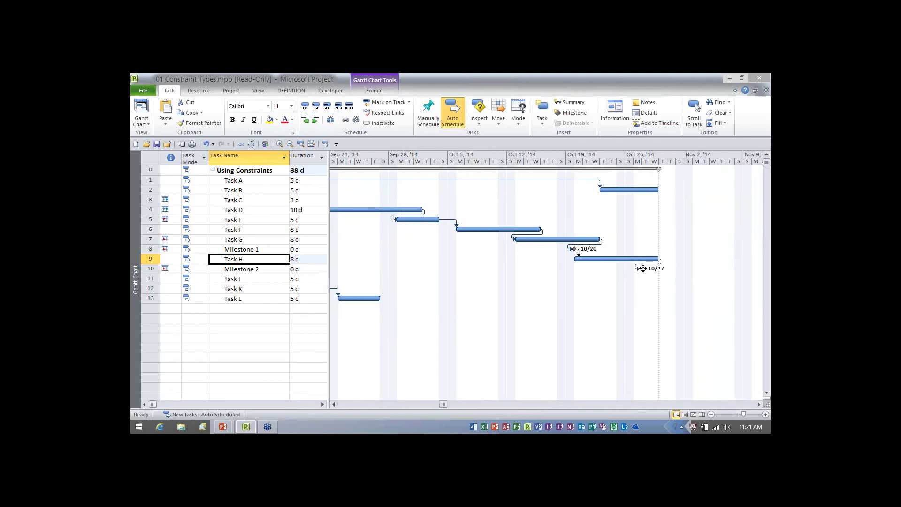
{"action": "mouse_move", "coordinate": [643, 269]}
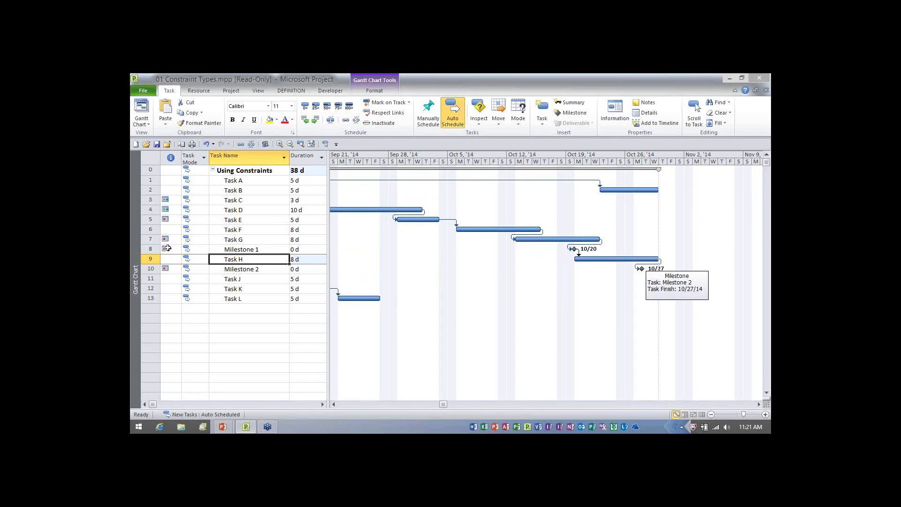
{"action": "mouse_move", "coordinate": [167, 249]}
{"action": "mouse_move", "coordinate": [166, 269]}
{"action": "mouse_move", "coordinate": [572, 249]}
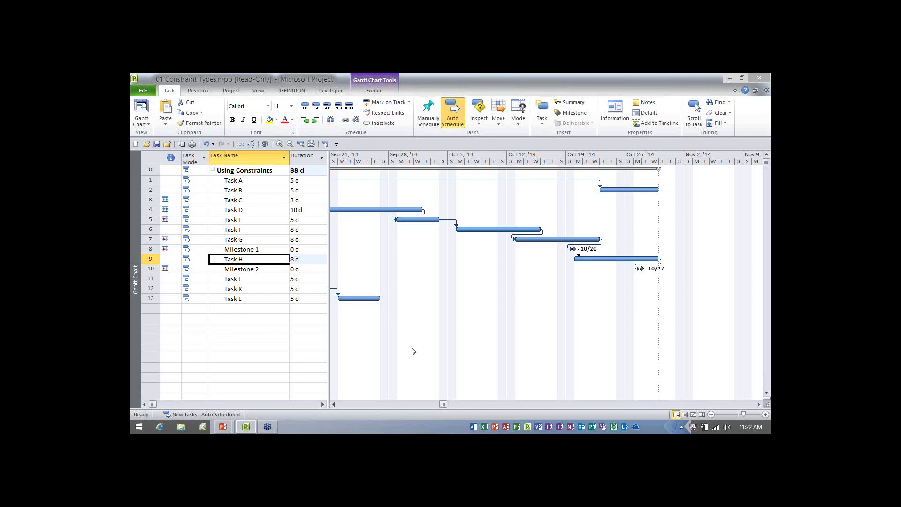
Step: Scroll the Gantt chart back to early September to show the schedule's start
{"action": "left_click_drag", "start_coordinate": [335, 404], "coordinate": [335, 404]}
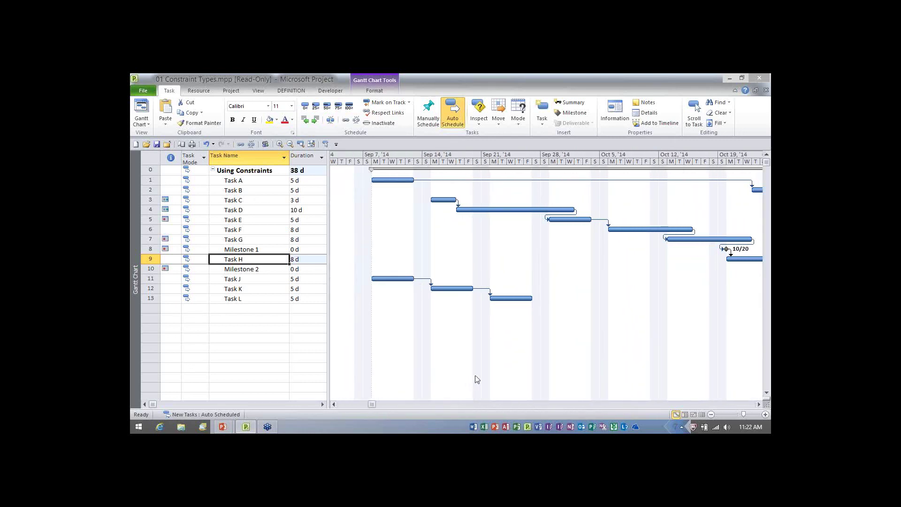